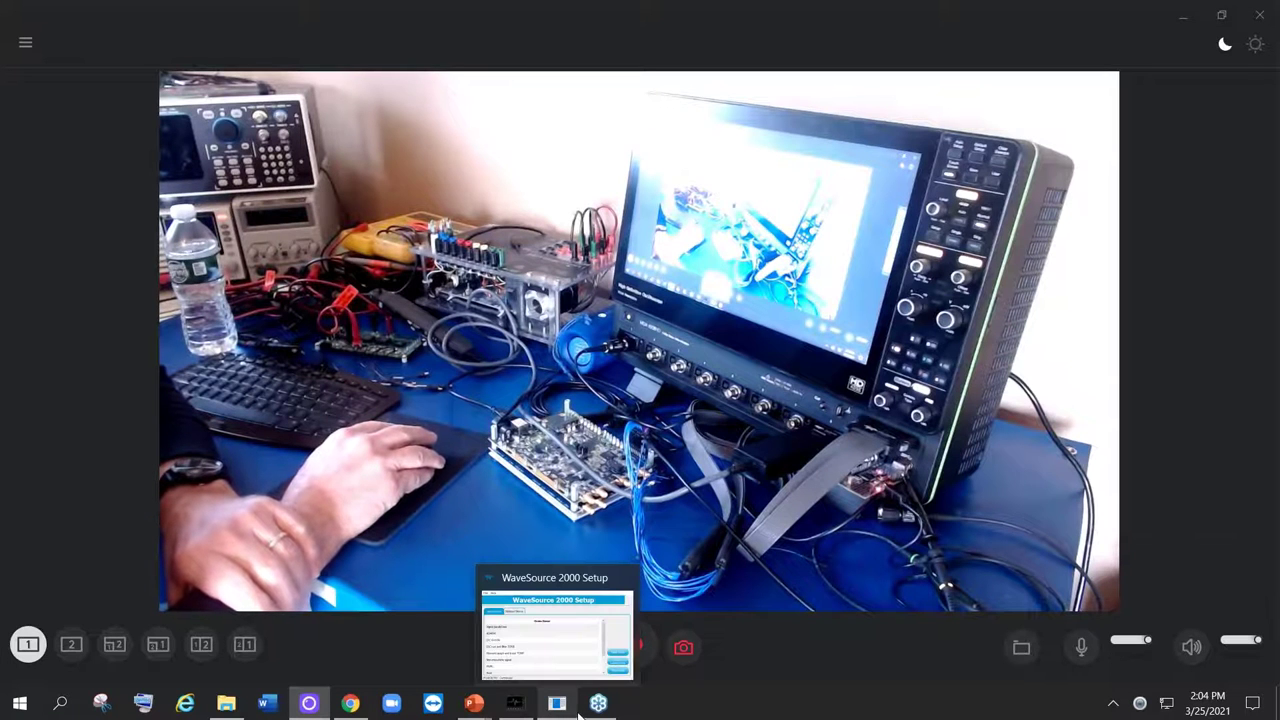
Bring the PowerPoint slide show back full-screen from its taskbar preview
mouse_move(476, 710)
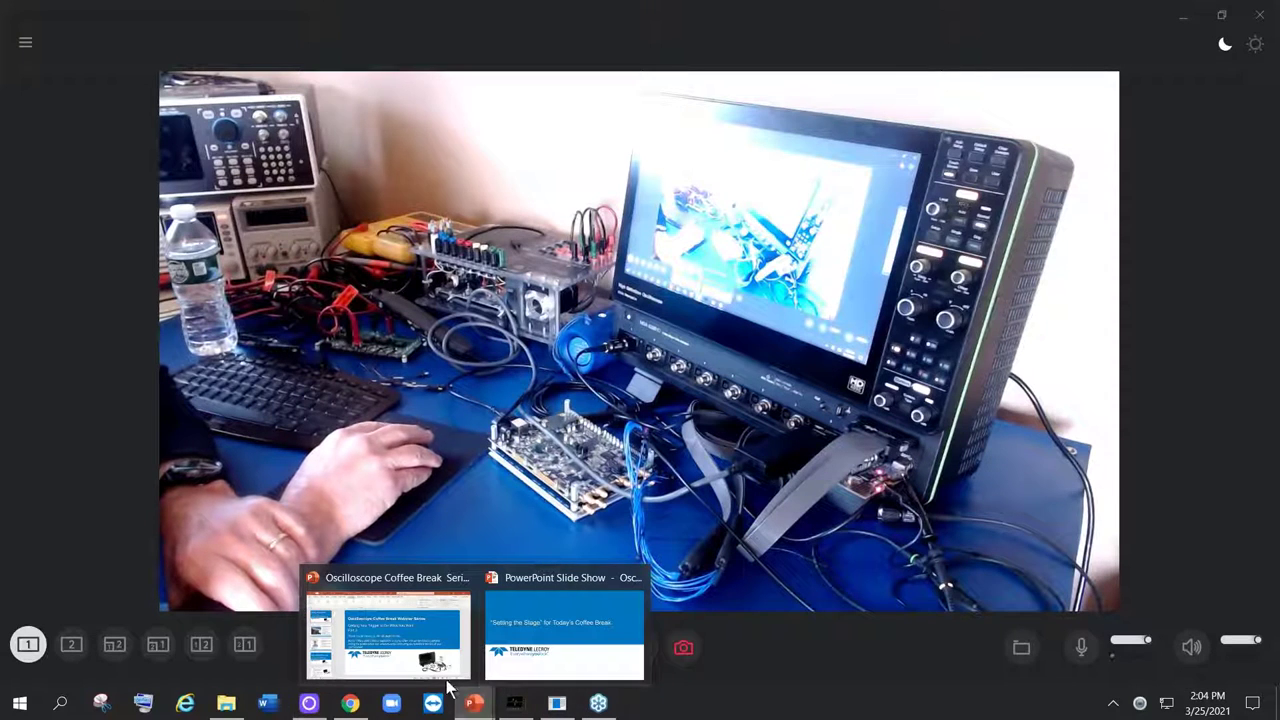
click(499, 651)
Advance the slide show to the edge-trigger example slide
click(697, 512)
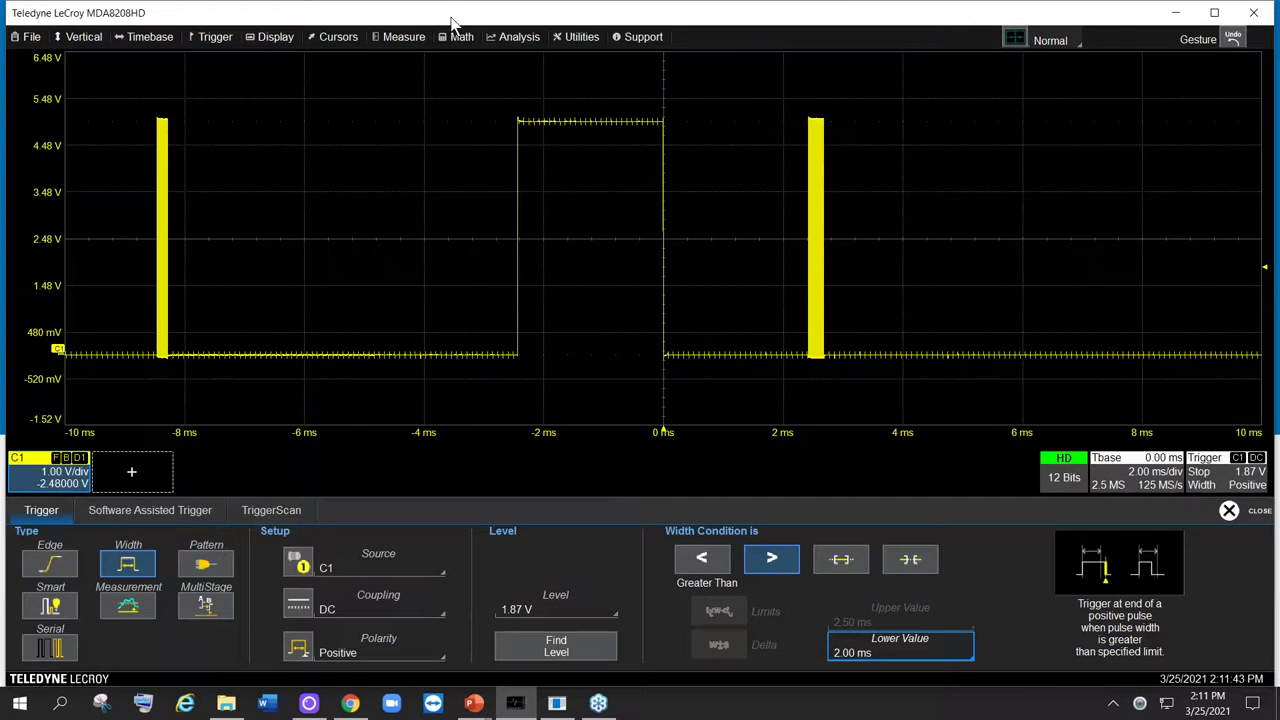
Restore the maximized scope window, shift it down, and stretch it to nearly full height
mouse_move(445, 22)
mouse_down()
mouse_move(466, 120)
mouse_move(440, 172)
mouse_move(481, 346)
mouse_move(440, 55)
mouse_move(448, 24)
mouse_move(455, 36)
mouse_up()
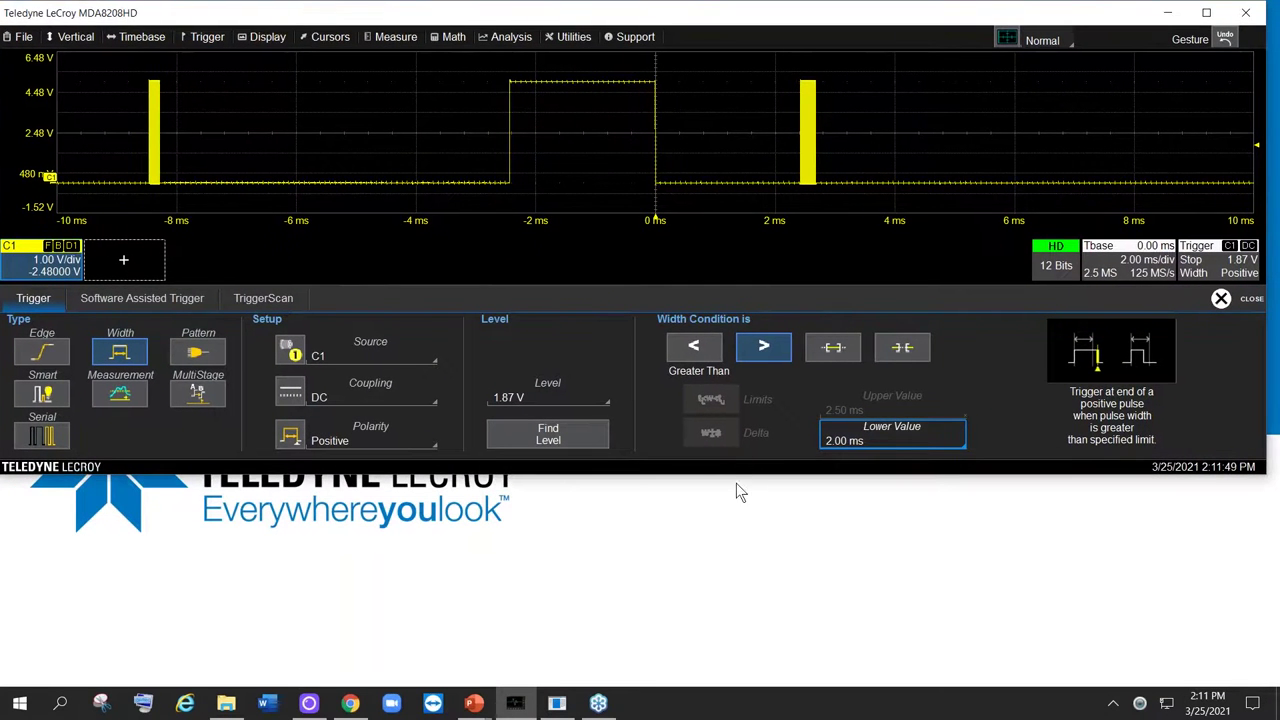
drag(737, 474, 736, 689)
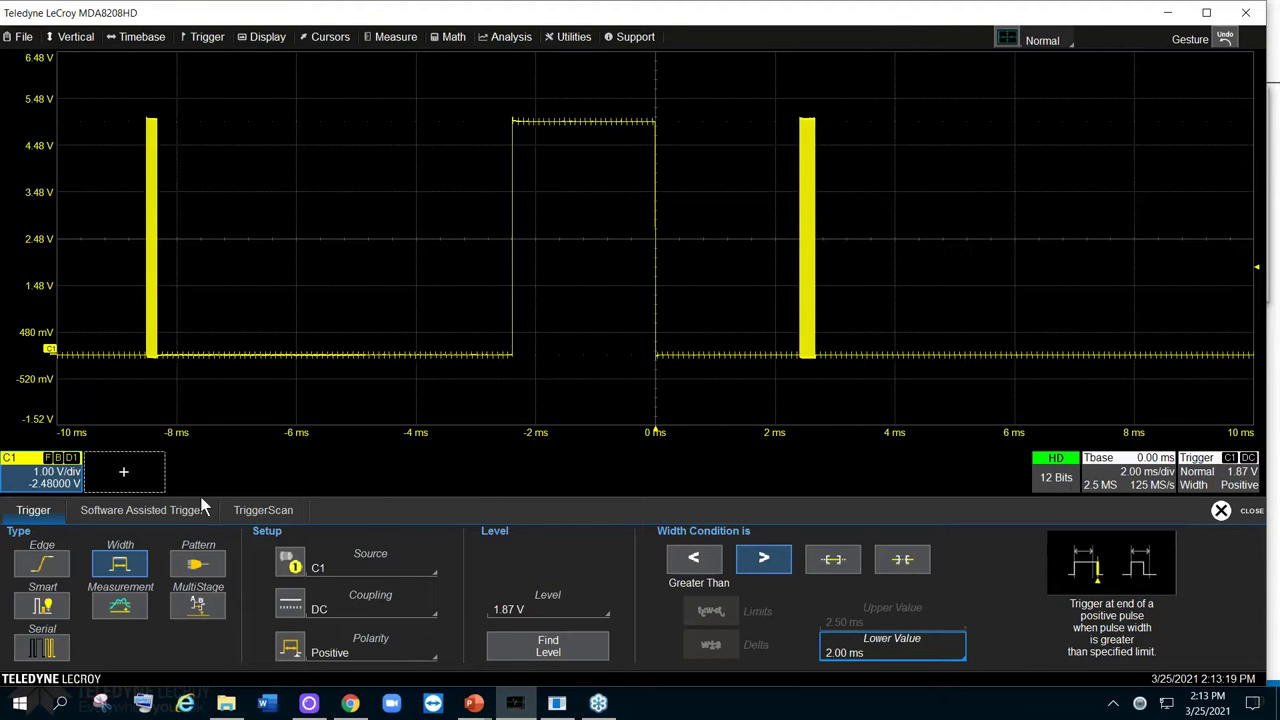
Open Trigger Setup and list the trigger source channels C1–C16 in Select Source
click(204, 38)
click(214, 65)
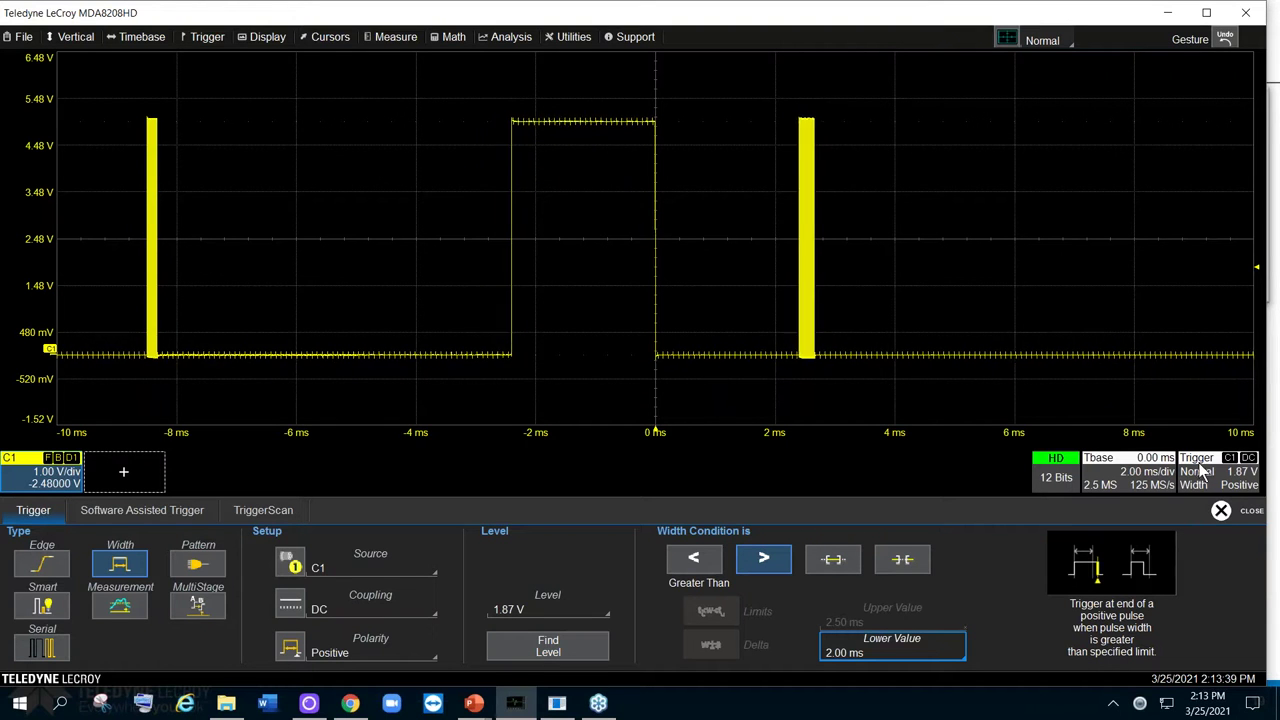
click(376, 566)
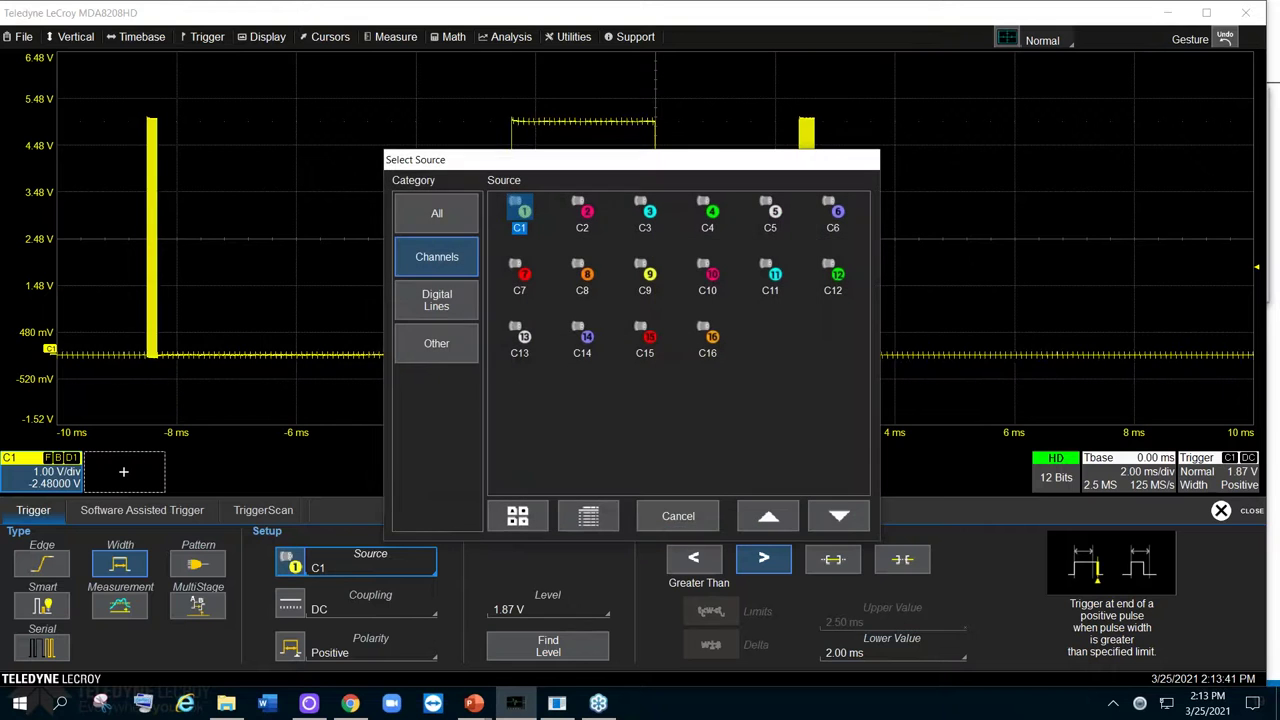
click(447, 214)
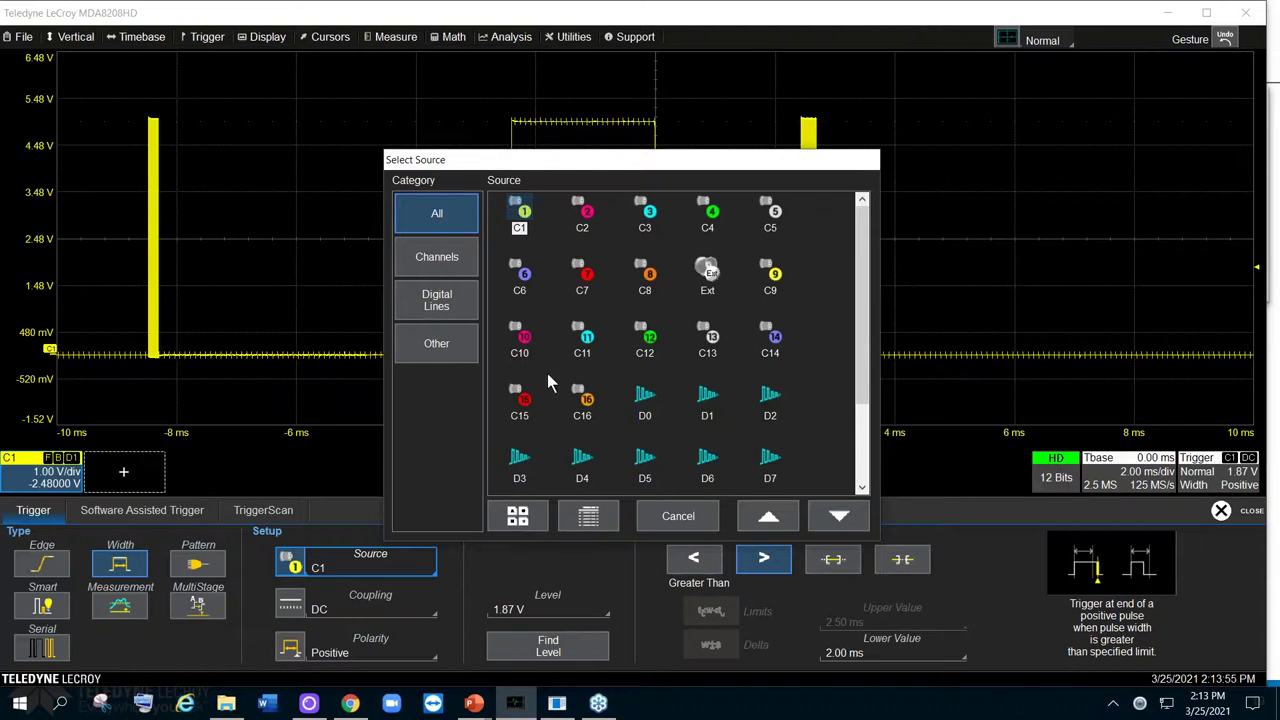
click(678, 516)
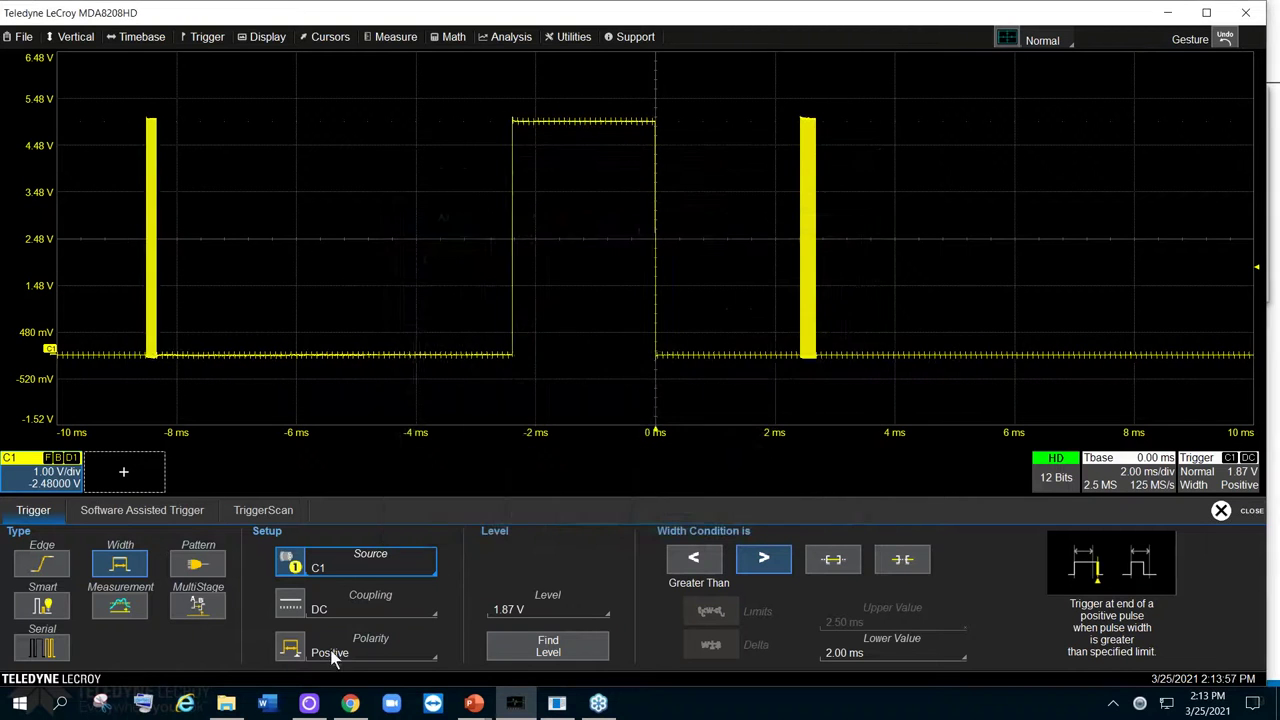
click(357, 607)
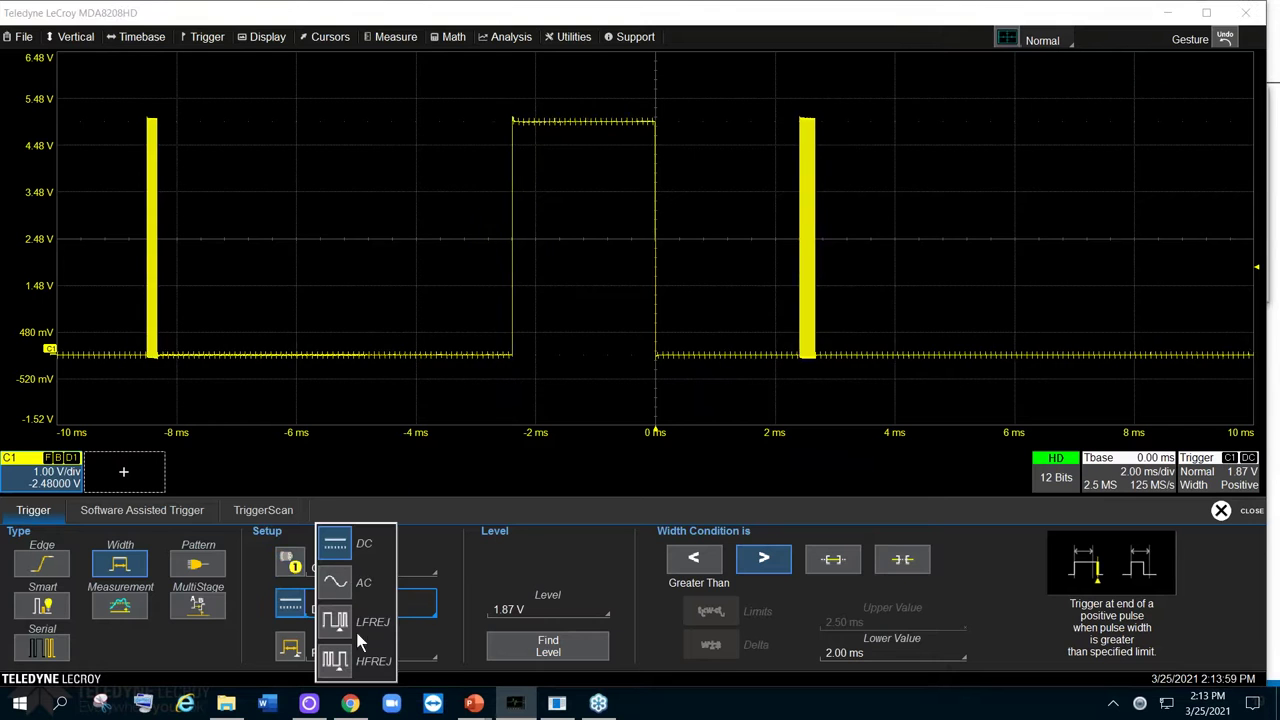
click(451, 552)
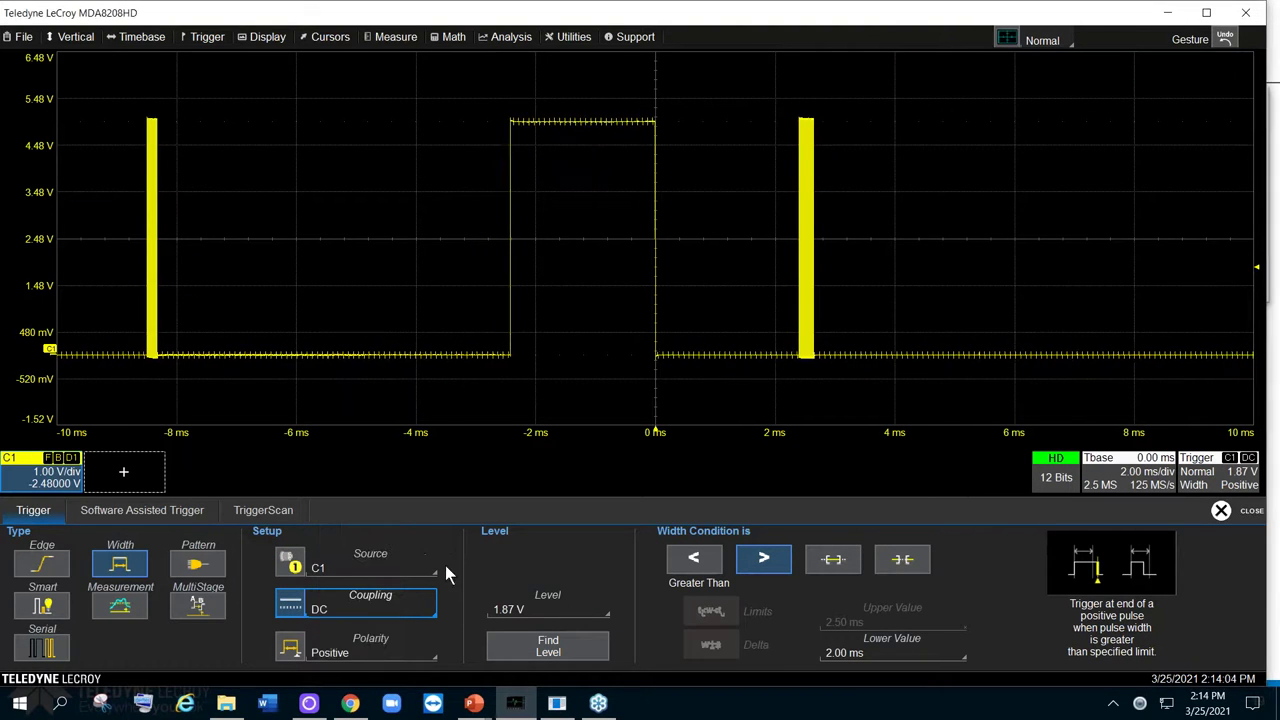
click(400, 645)
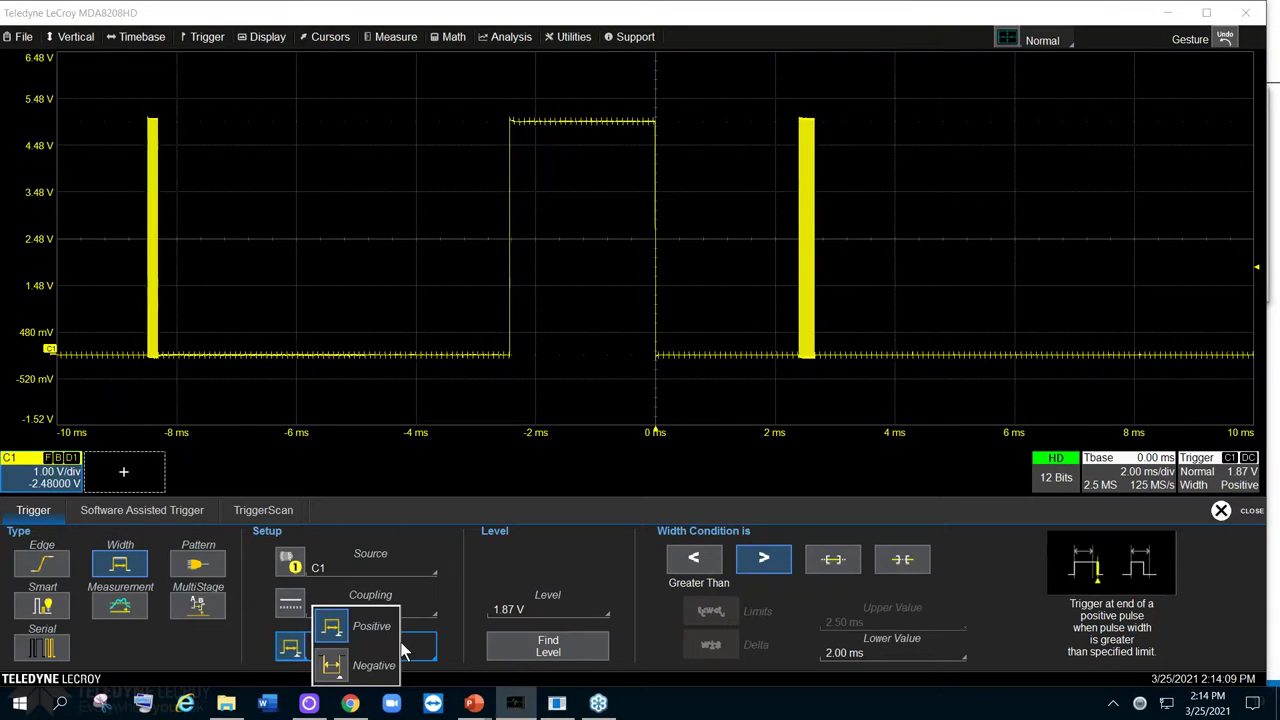
click(506, 562)
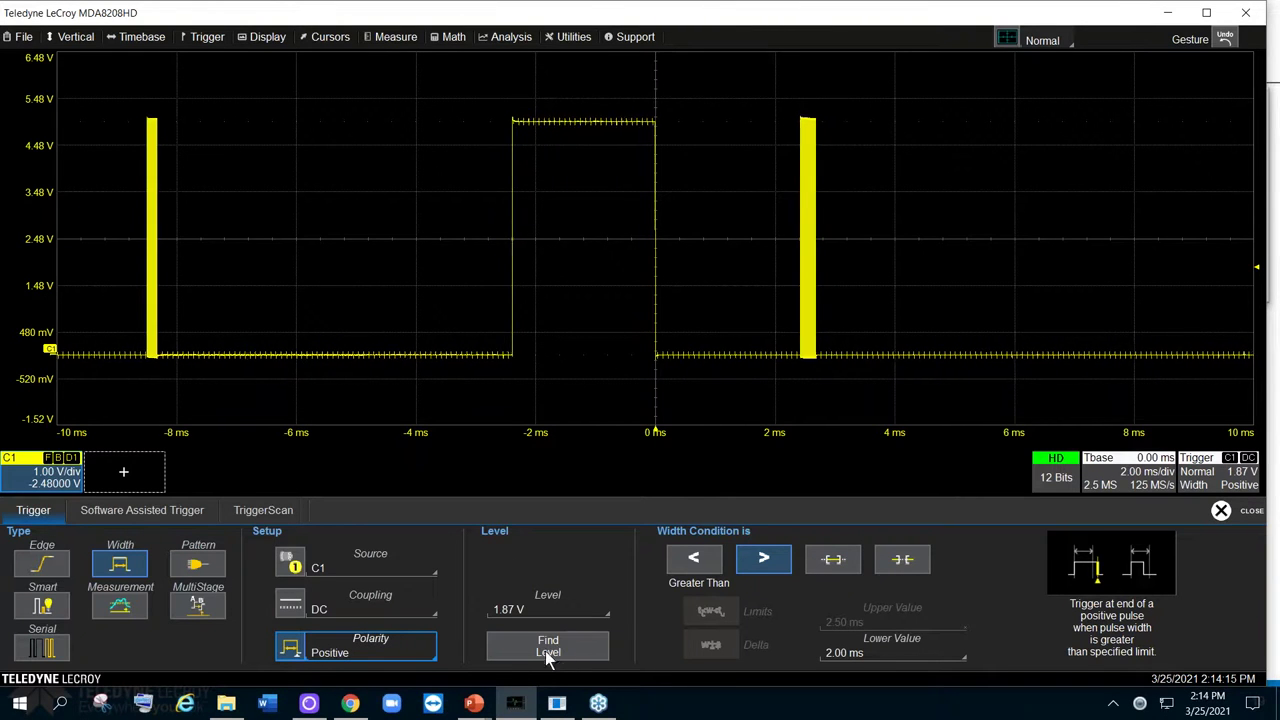
mouse_move(474, 703)
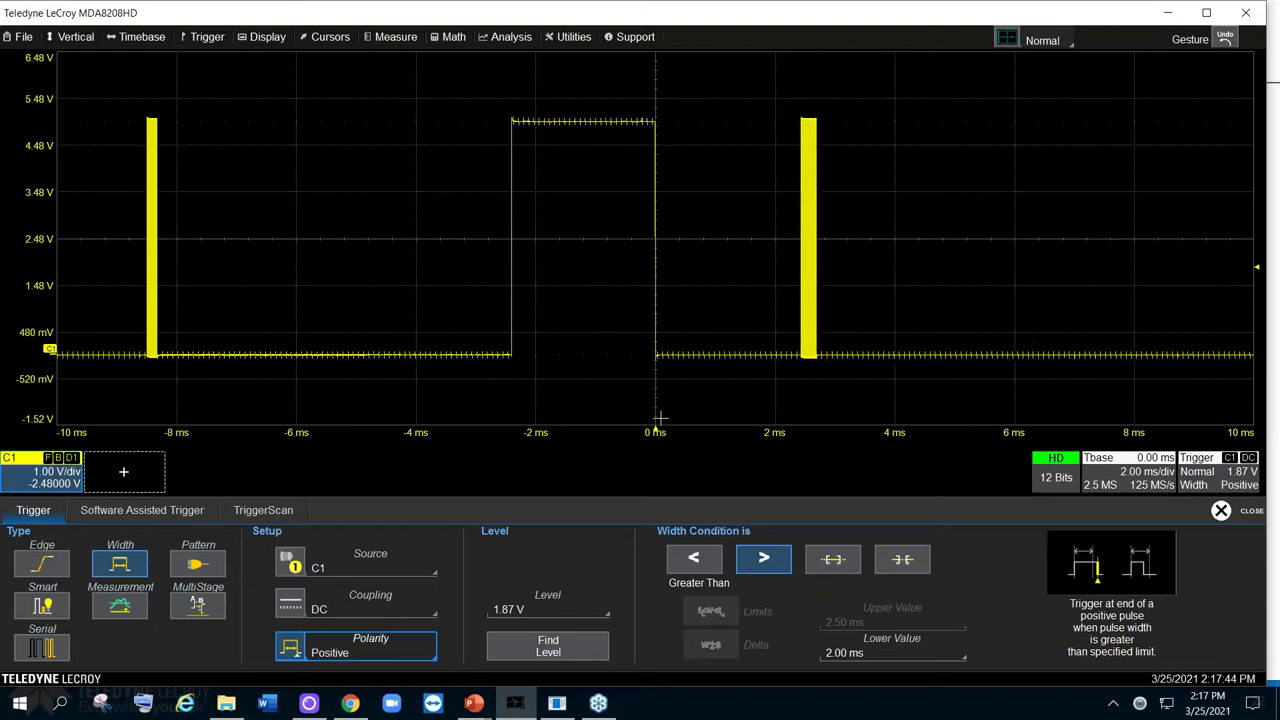
Shift the scope's horizontal delay to 53.3 ms with the scroll wheel
scroll(659, 418, down, 1)
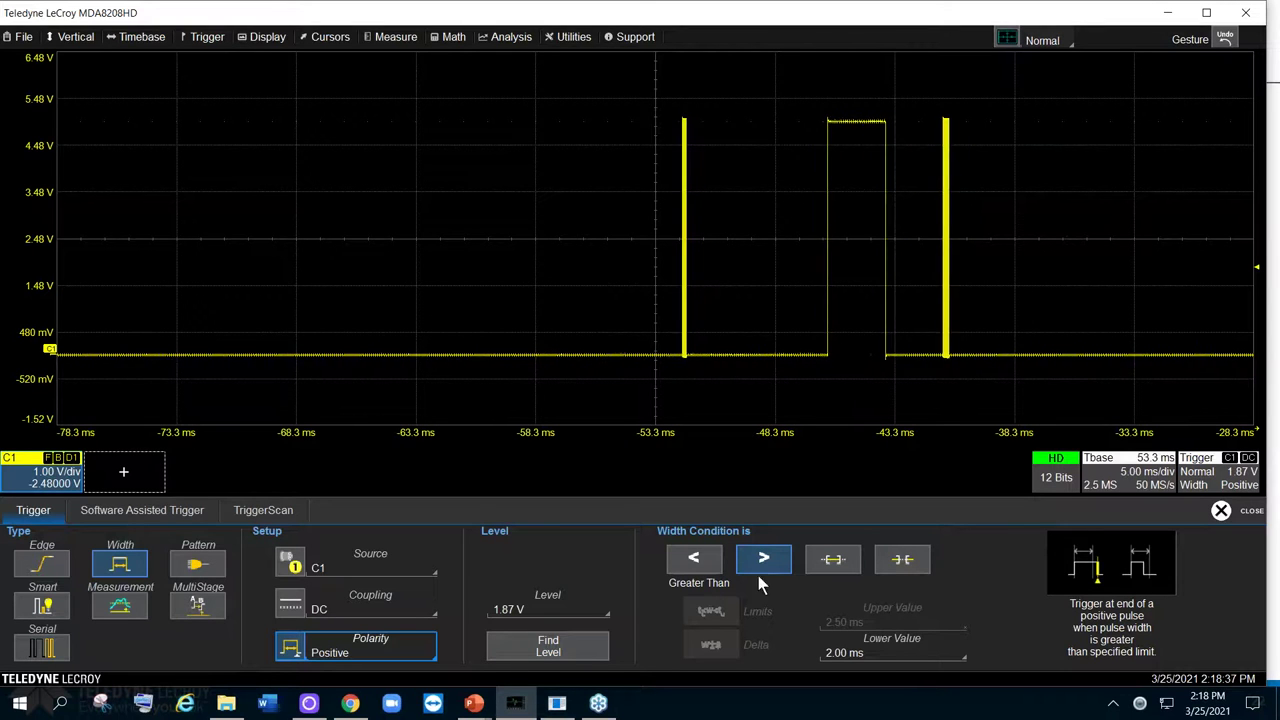
mouse_move(476, 704)
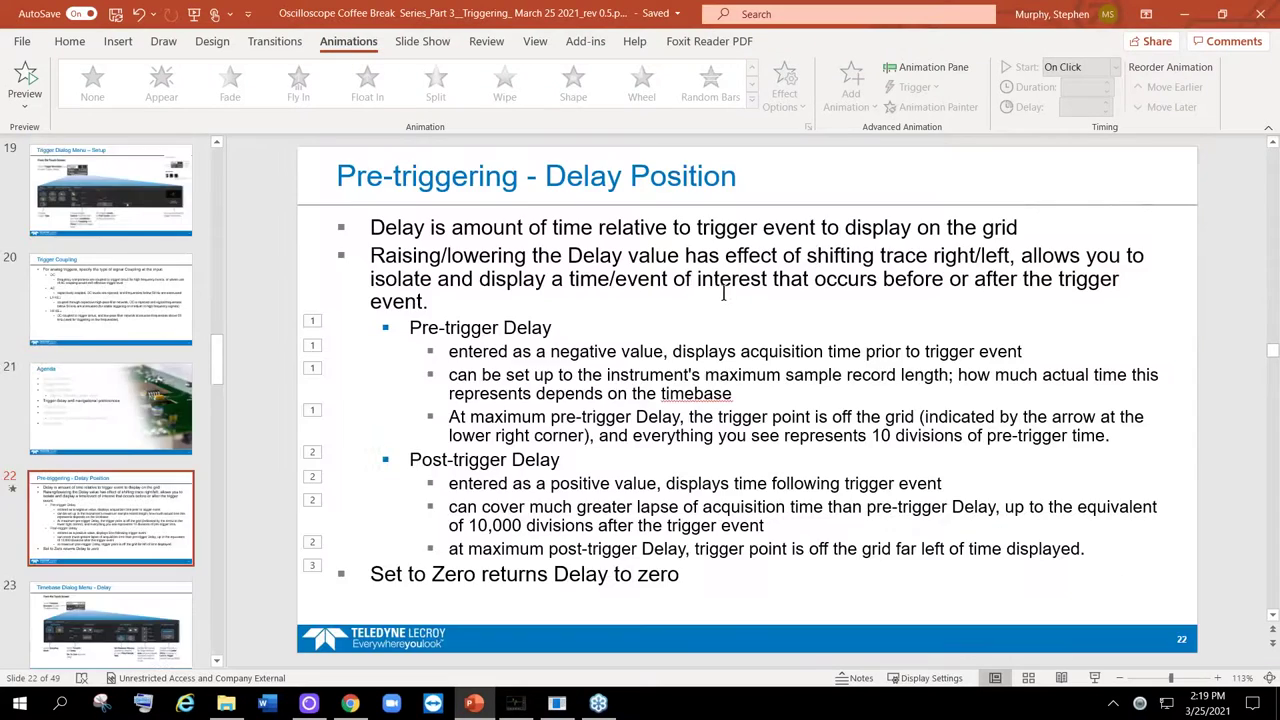
Show slide 22 in Reading View and reveal the Pre-trigger and Post-trigger Delay bullets
click(1062, 680)
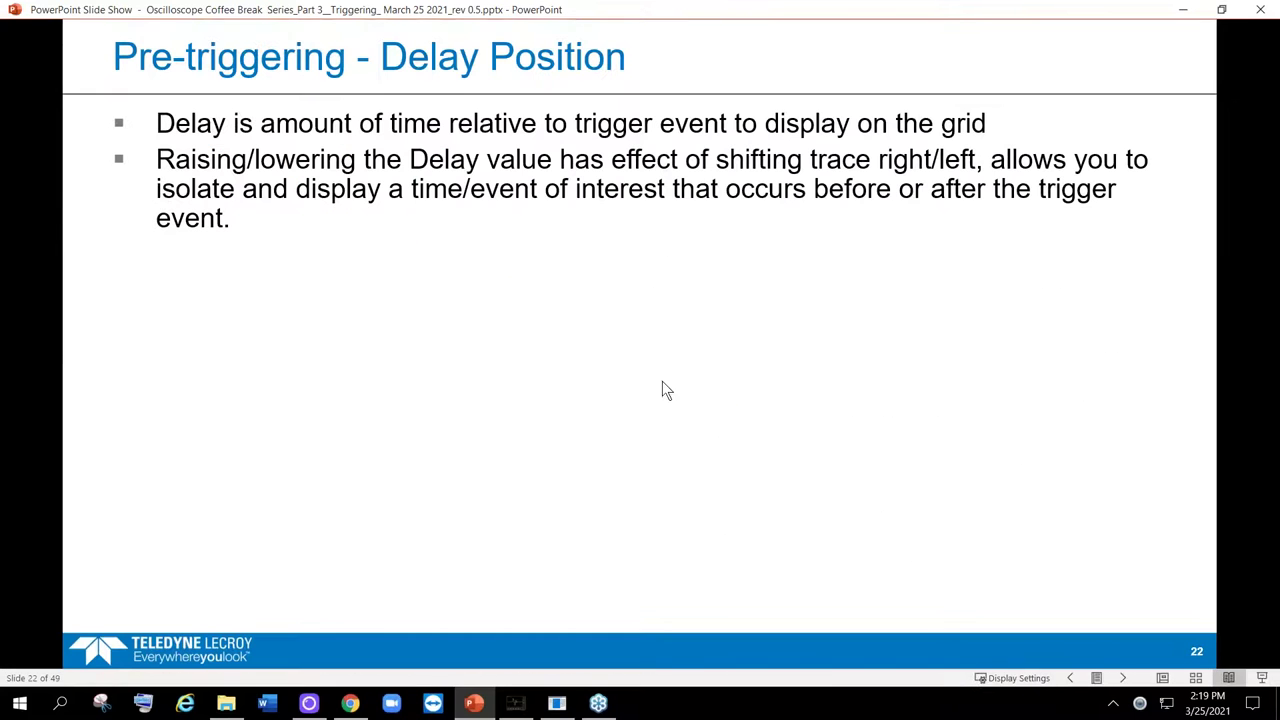
click(400, 272)
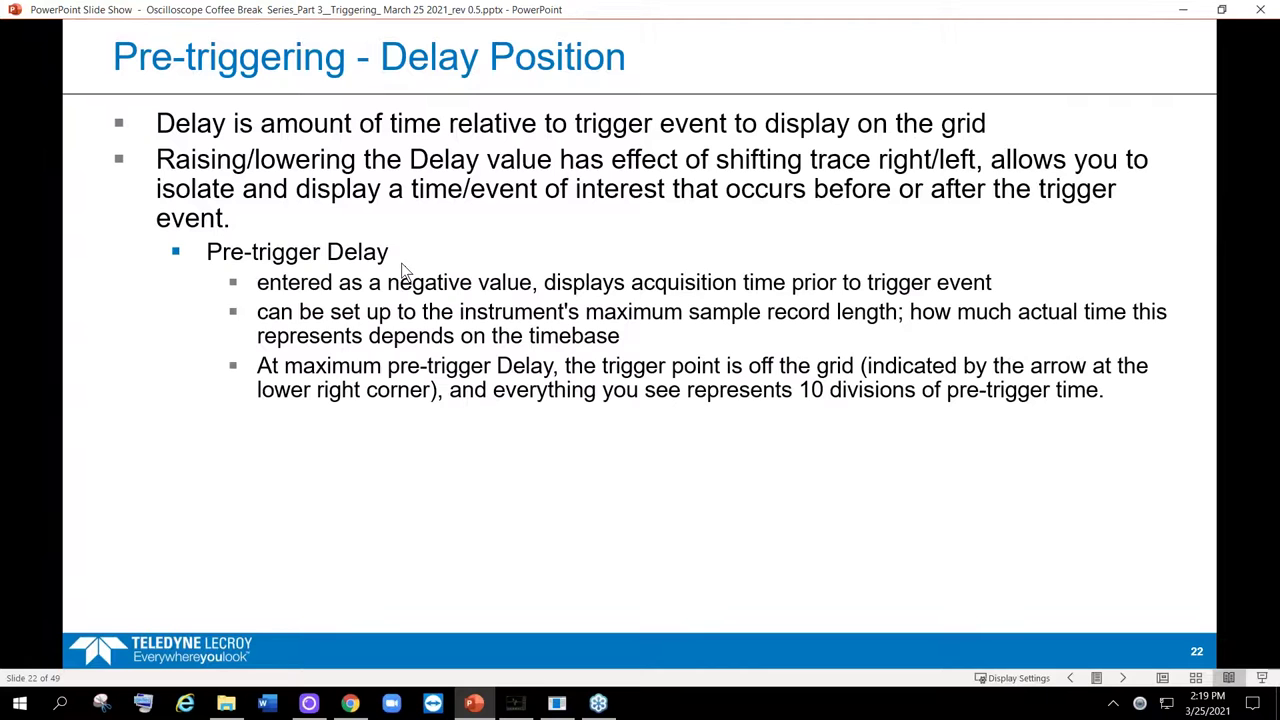
click(400, 272)
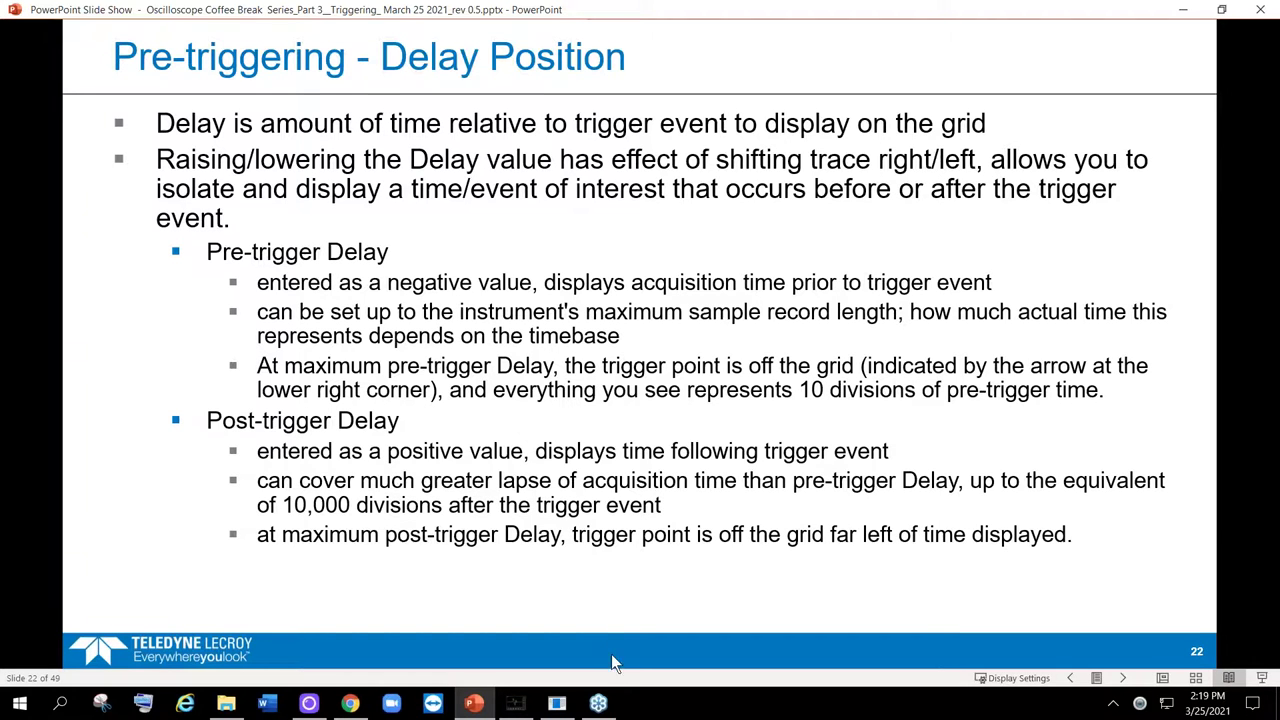
mouse_move(598, 705)
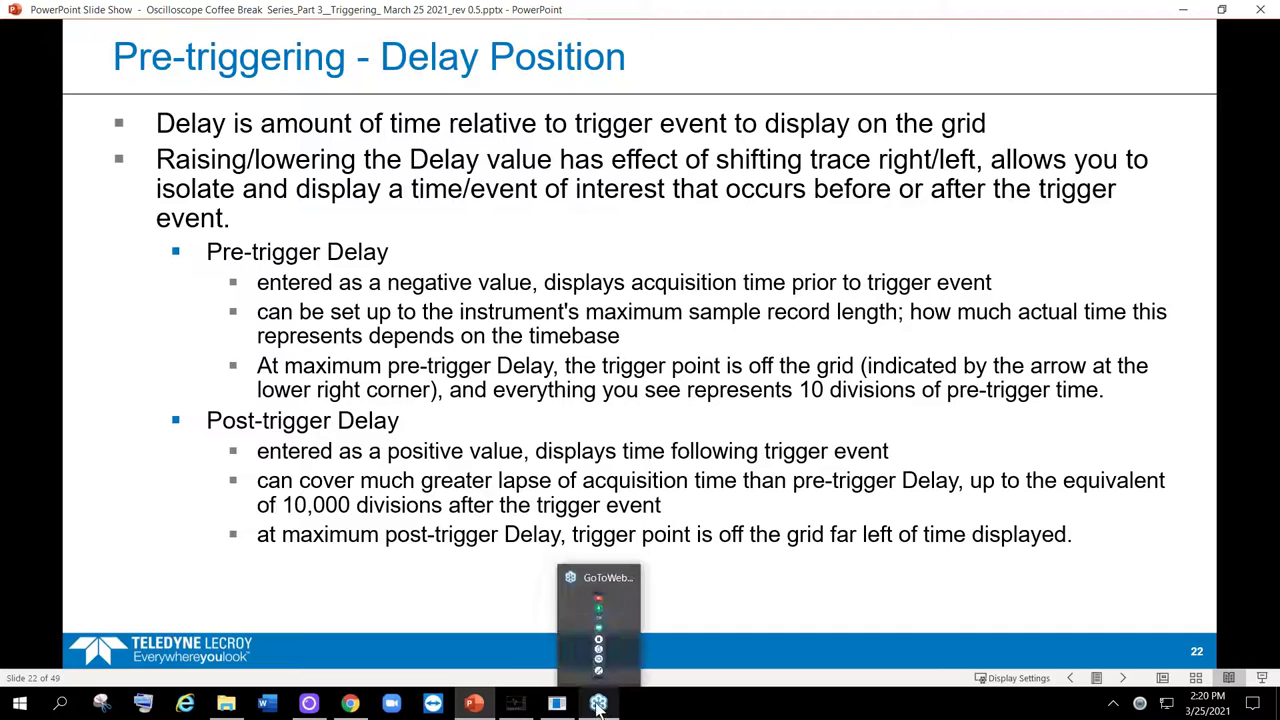
Return to MAUI and turn the horizontal delay from -79.0 ms to -347.5 ms
click(475, 705)
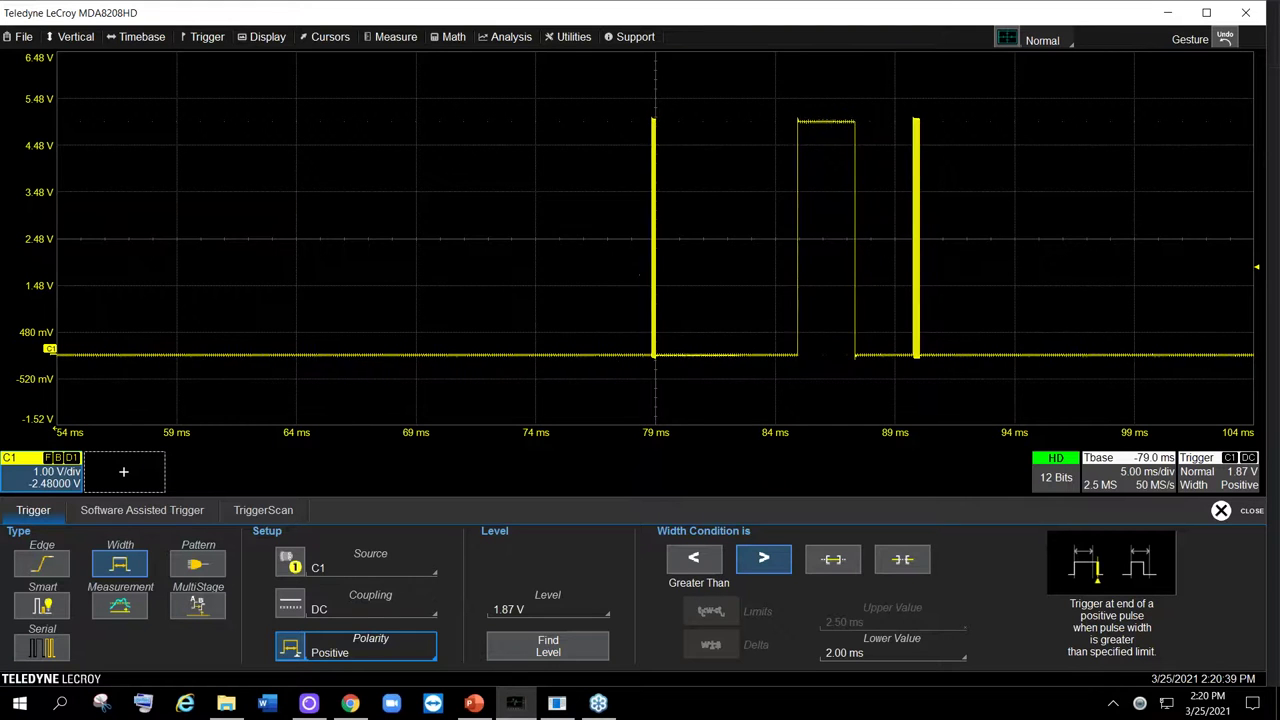
scroll(679, 420, down, 5)
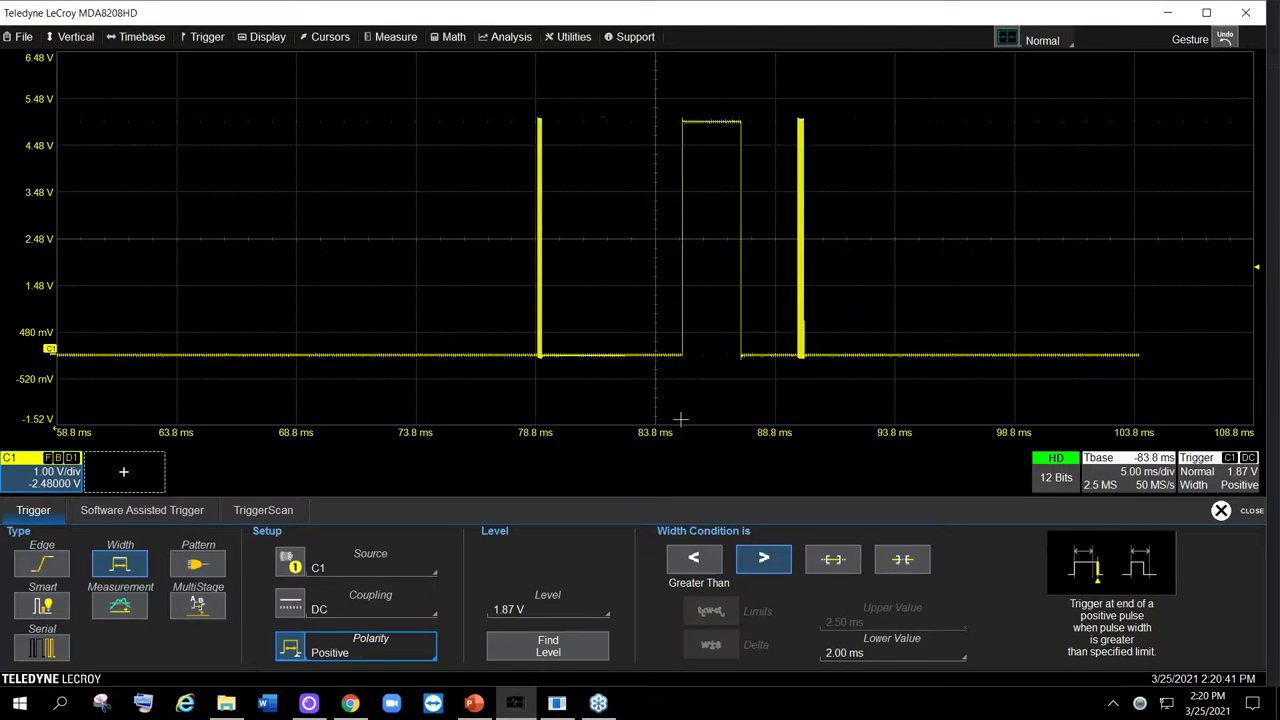
scroll(679, 420, down, 10)
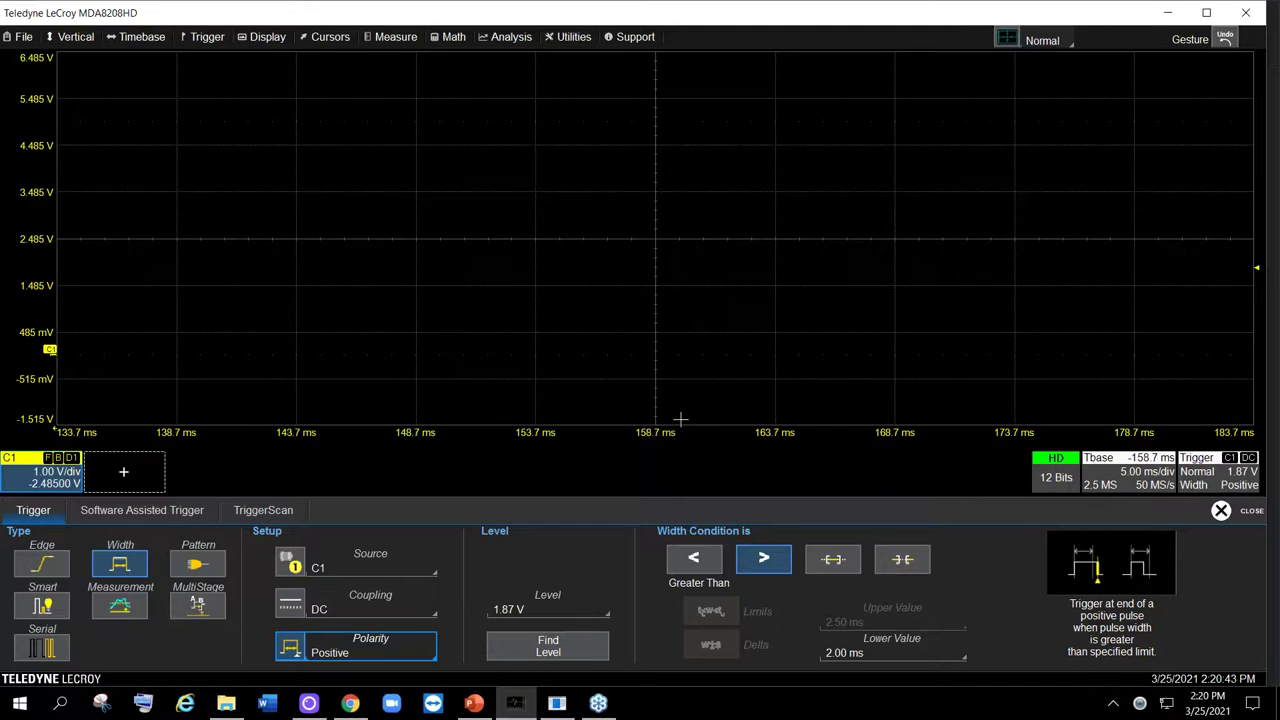
scroll(679, 420, down, 15)
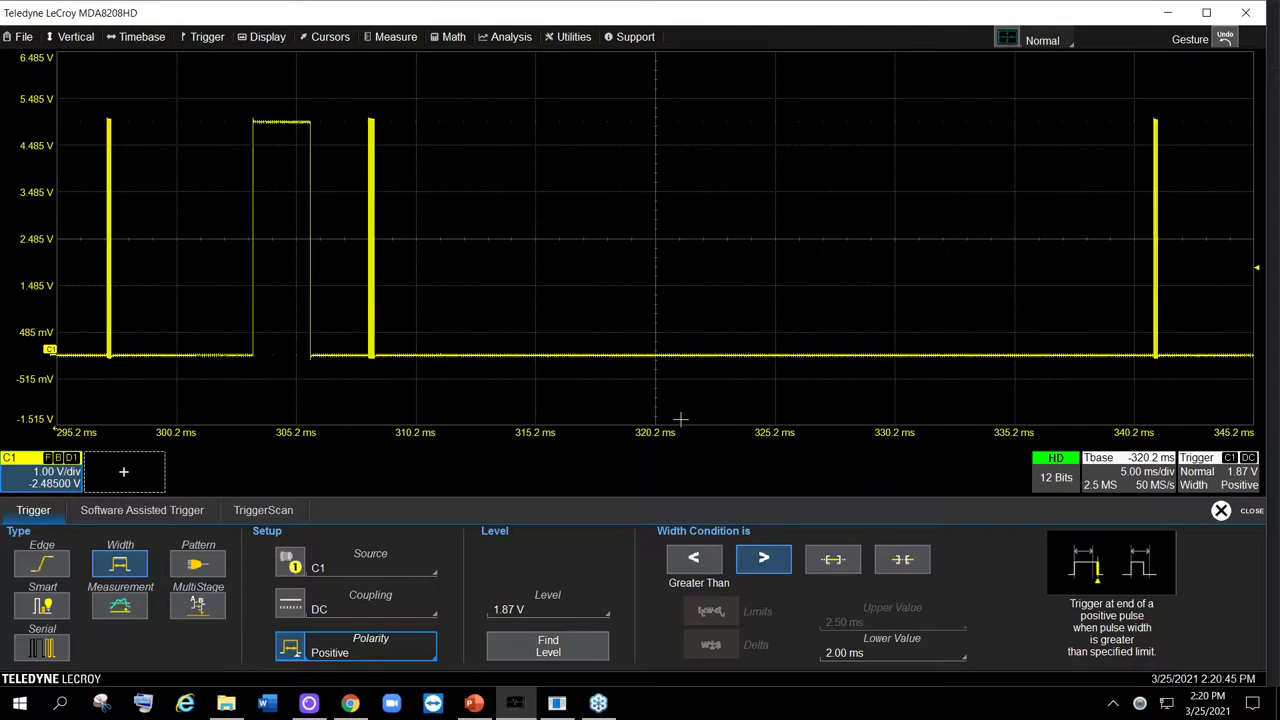
scroll(679, 420, down, 5)
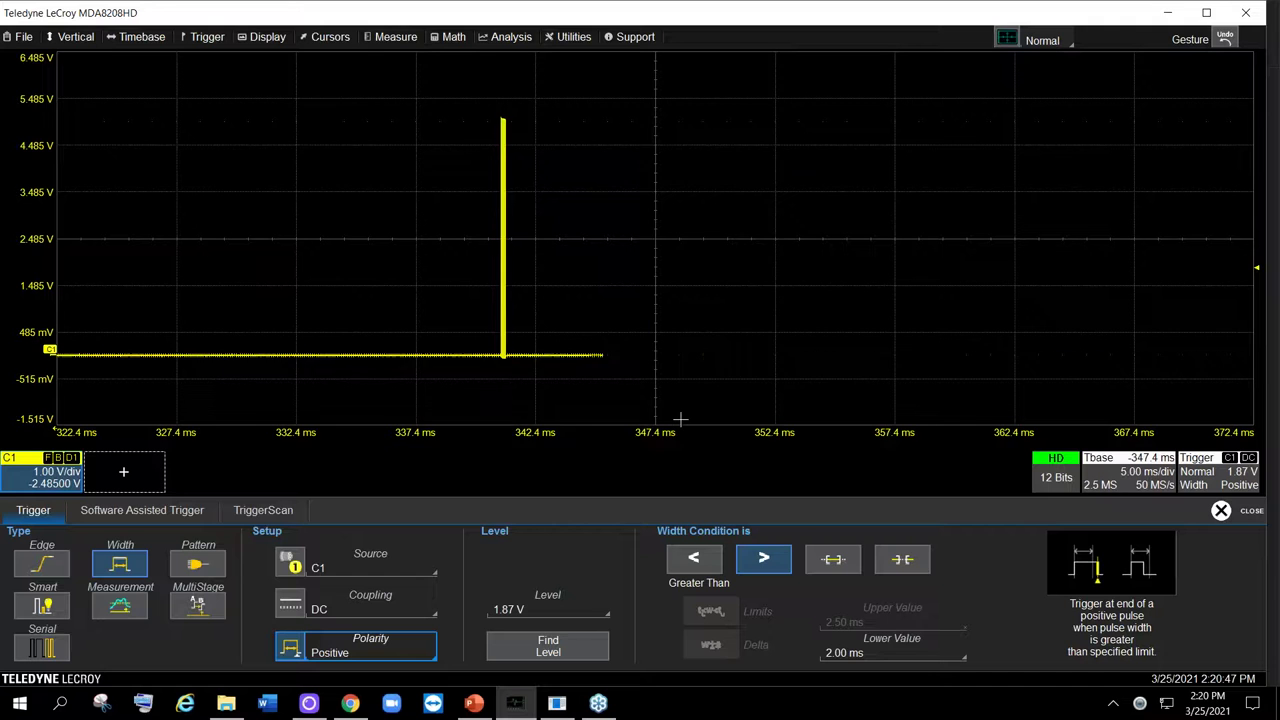
scroll(679, 420, down, 1)
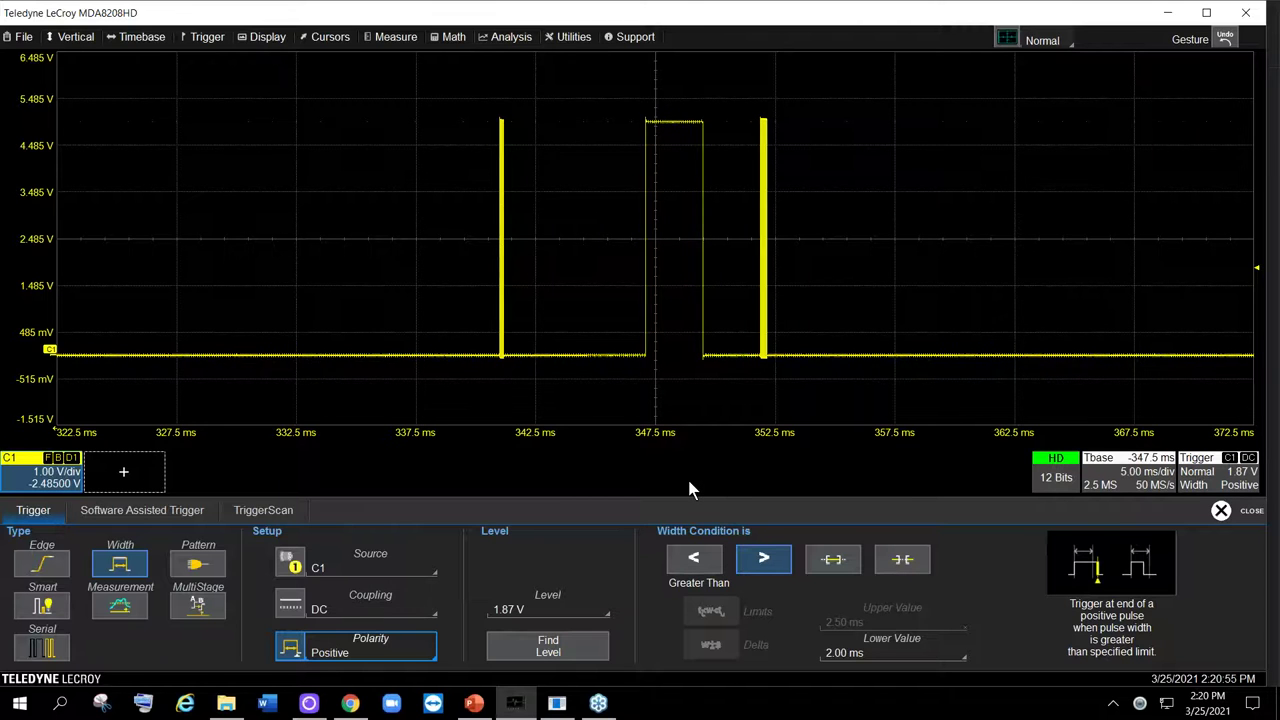
Resume the slide show, reveal the Set to Zero bullet, and reach slide 23 'Timebase Dialog Menu - Delay'
mouse_move(468, 690)
click(463, 663)
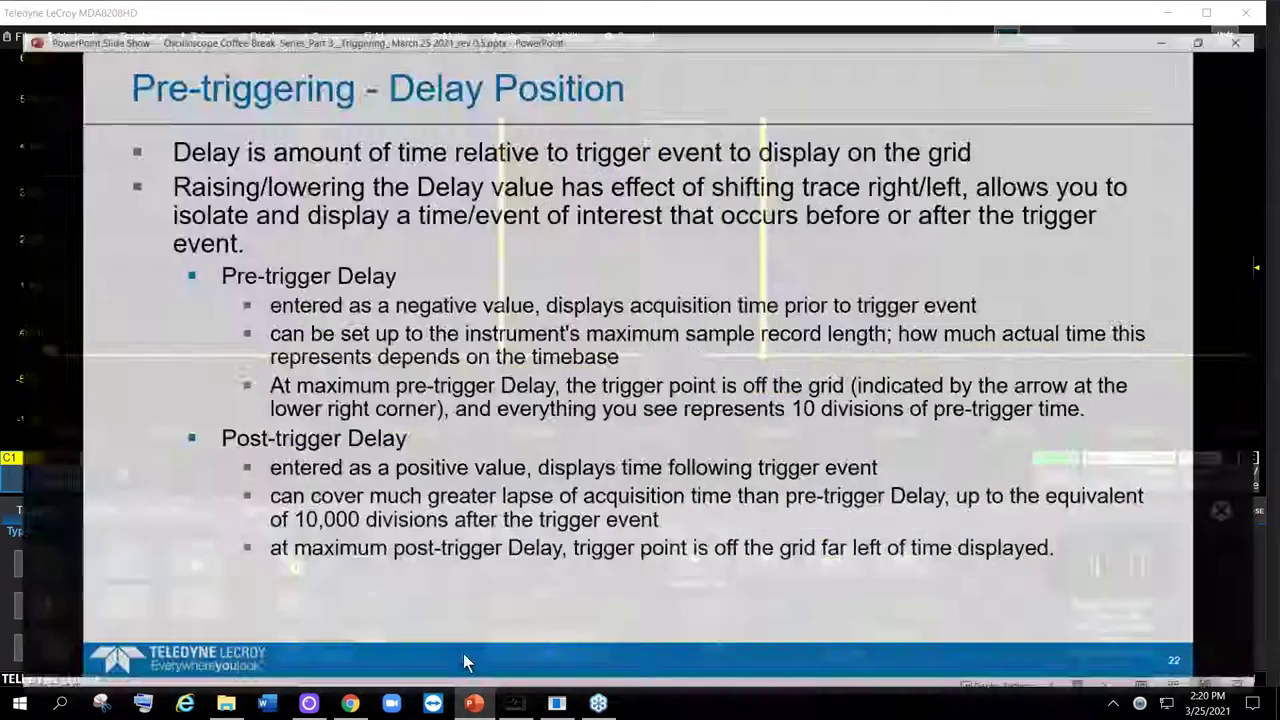
click(476, 500)
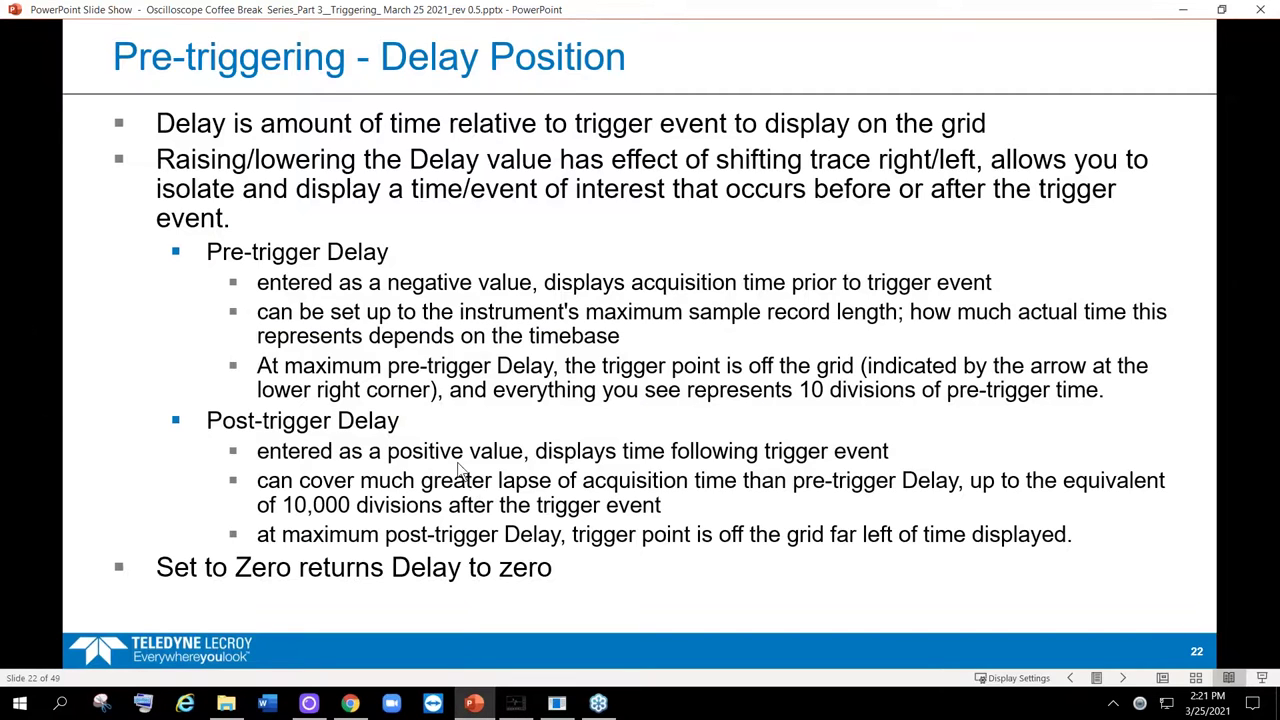
click(473, 425)
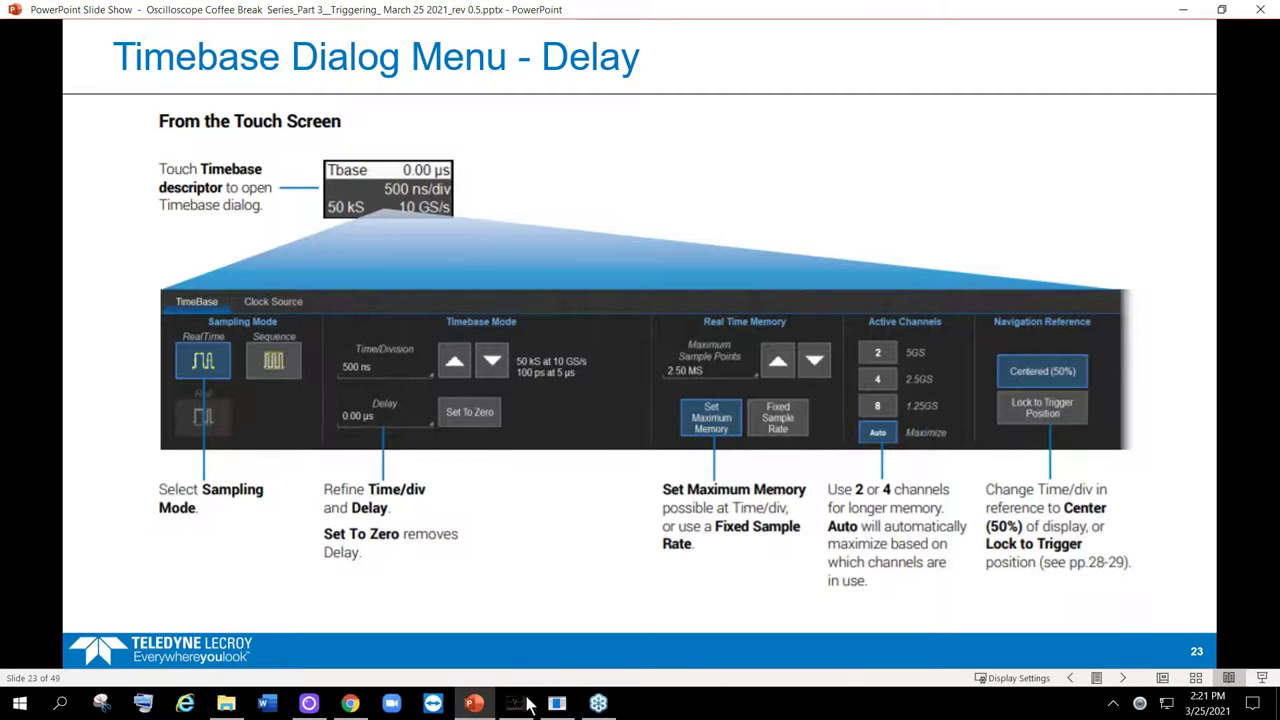
Advance to slide 24, 'Navigation Reference - Centered'
click(521, 605)
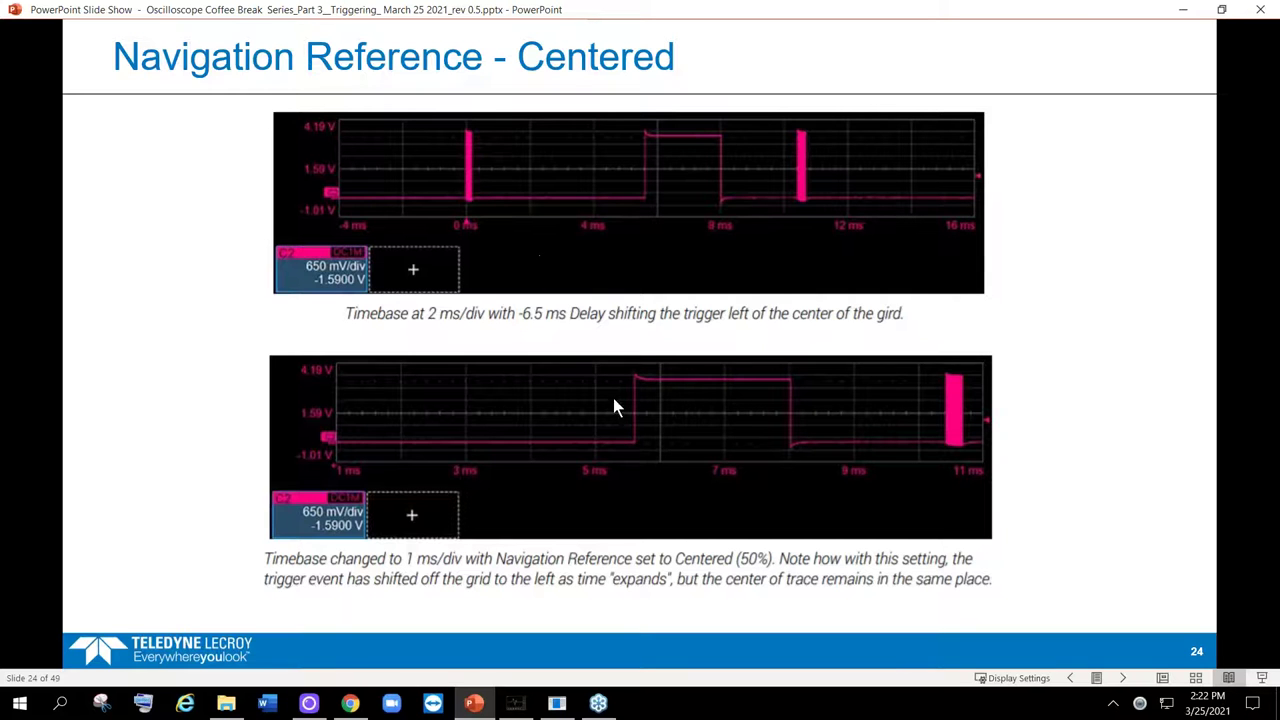
Advance to slide 25, 'Navigation Reference – Lock to Trigger'
click(534, 391)
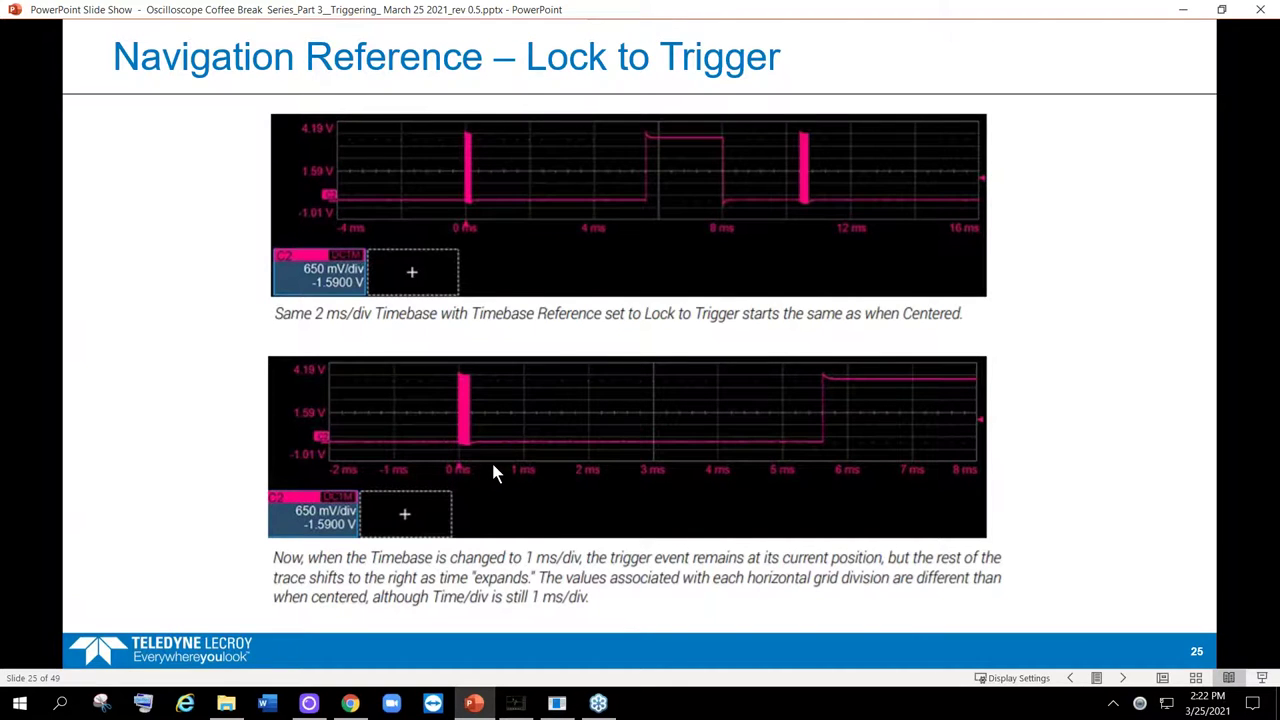
Advance to slide 26 on Navigation Reference delay settings, then switch to the LeCroy MAUI scope
click(553, 478)
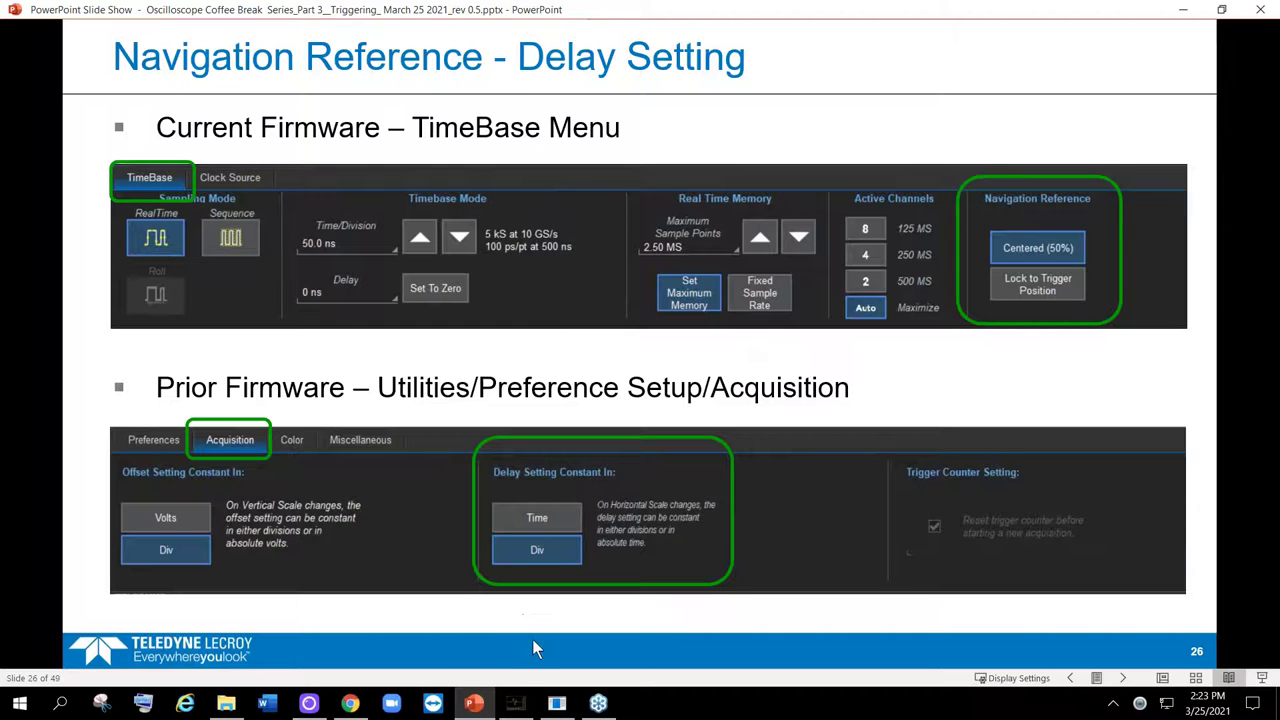
click(515, 703)
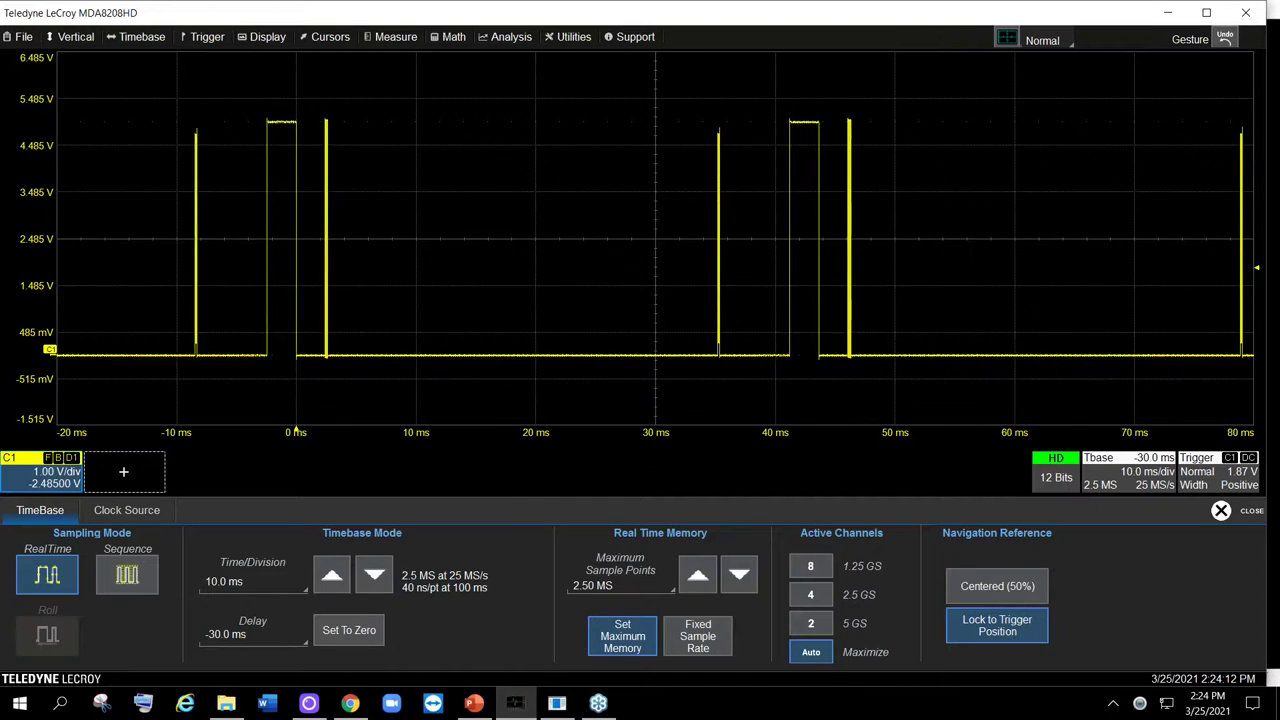
Set Navigation Reference to Centered (50%) and vary Time/Division, ending at 5.00 ms/div with delay fixed at -35.2 ms
click(1012, 590)
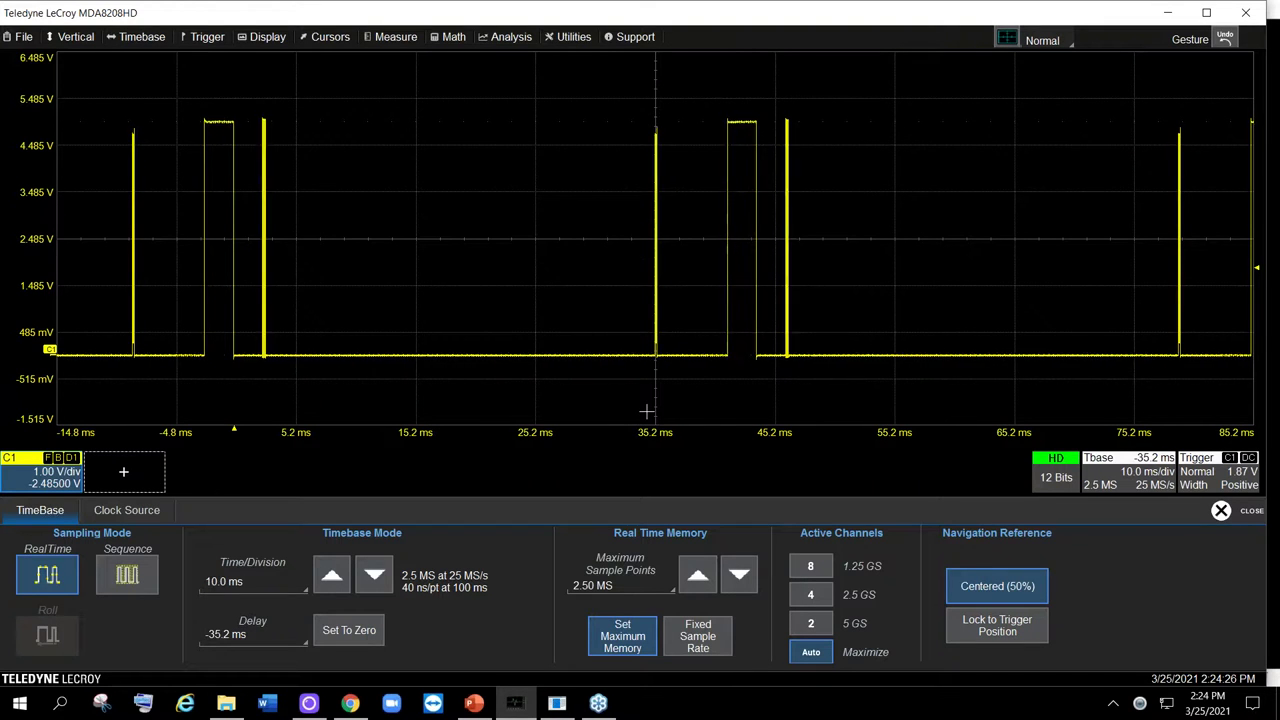
scroll(646, 411, up, 2)
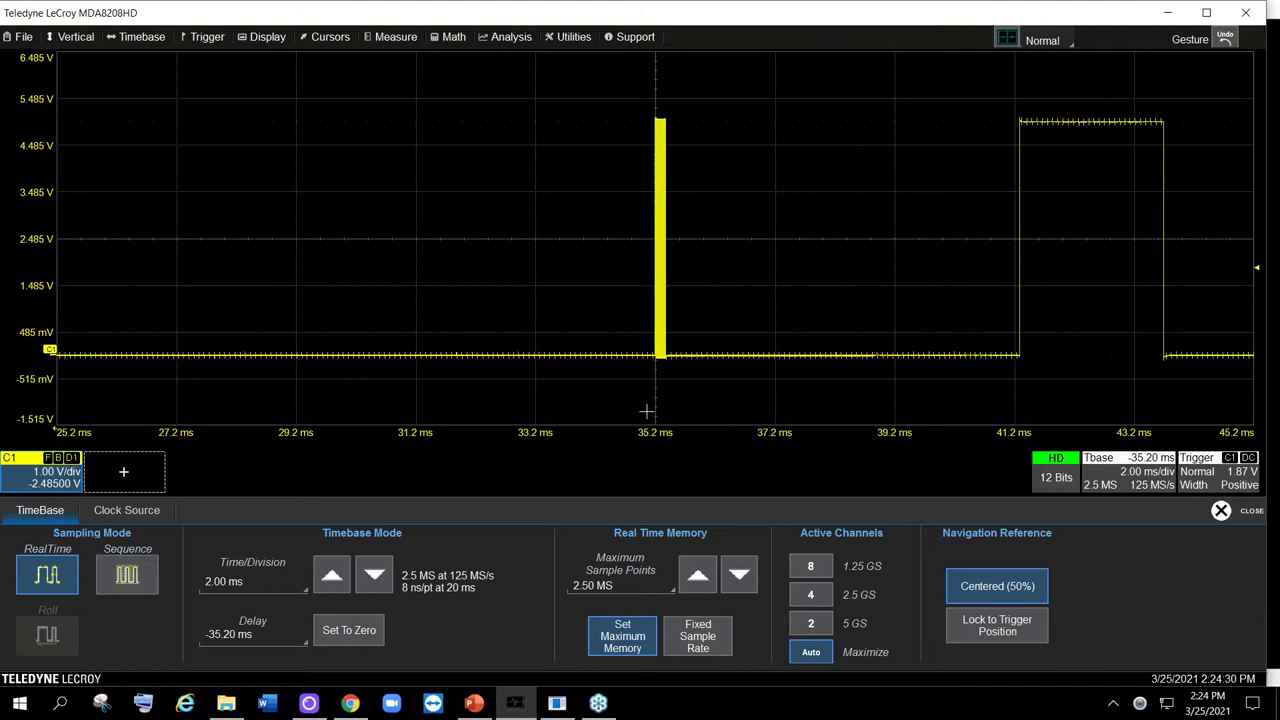
scroll(646, 411, up, 1)
scroll(646, 411, up, 3)
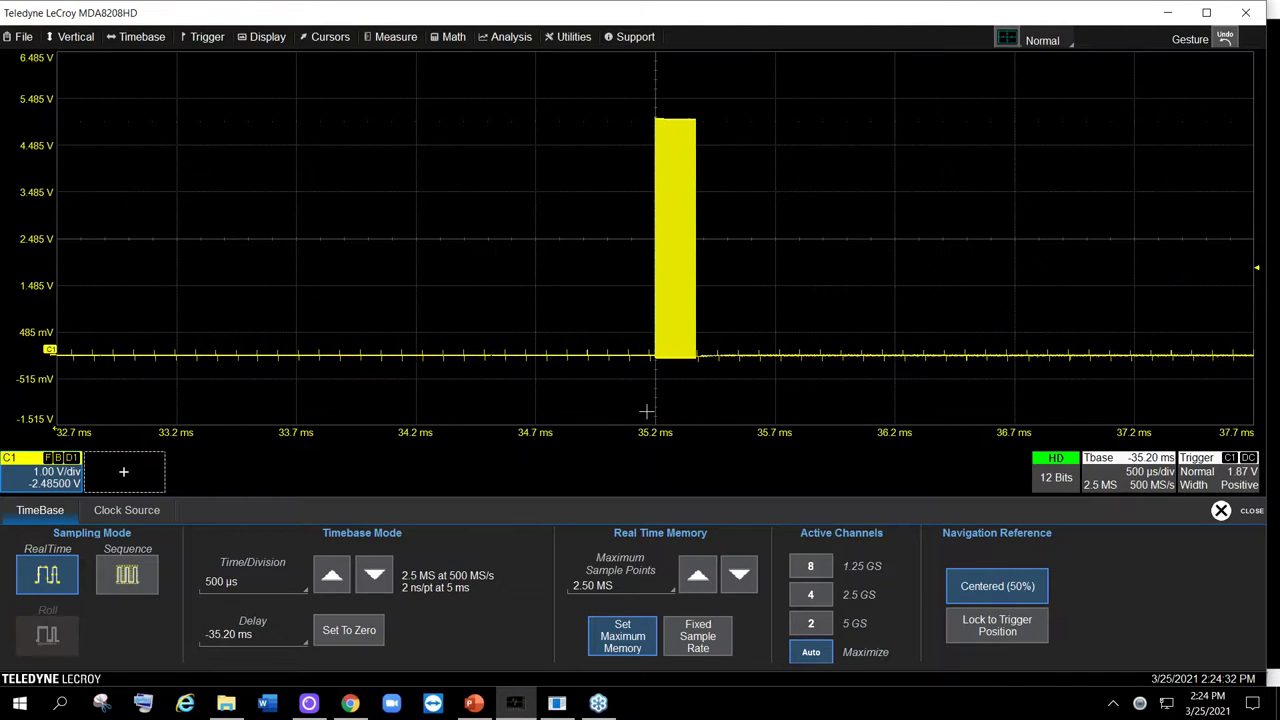
scroll(646, 411, up, 4)
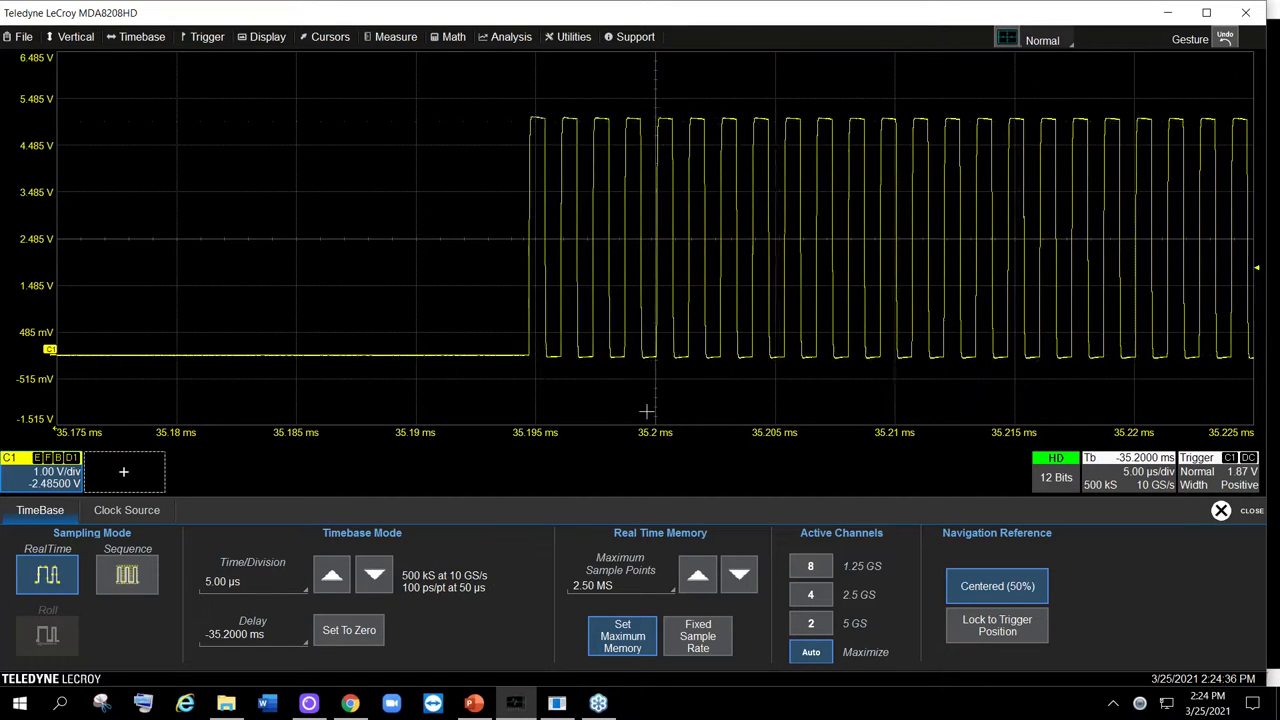
scroll(646, 411, down, 2)
scroll(646, 411, down, 5)
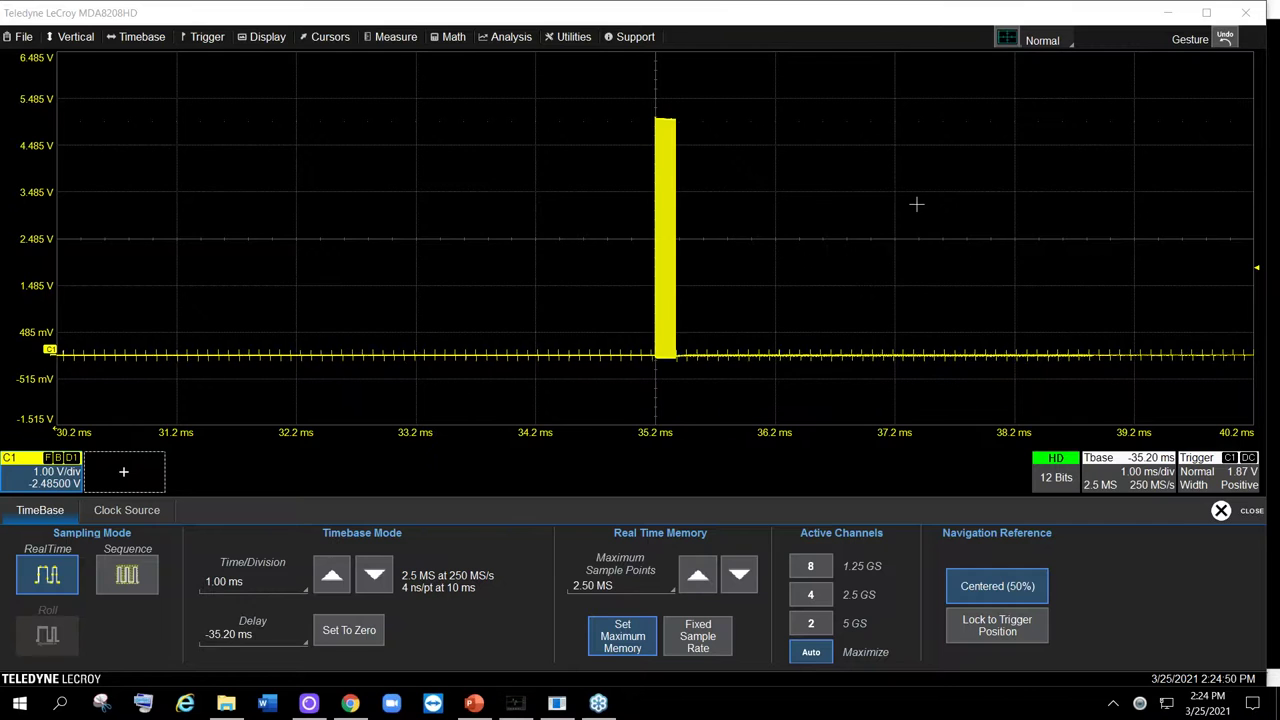
scroll(916, 204, down, 2)
scroll(916, 204, down, 3)
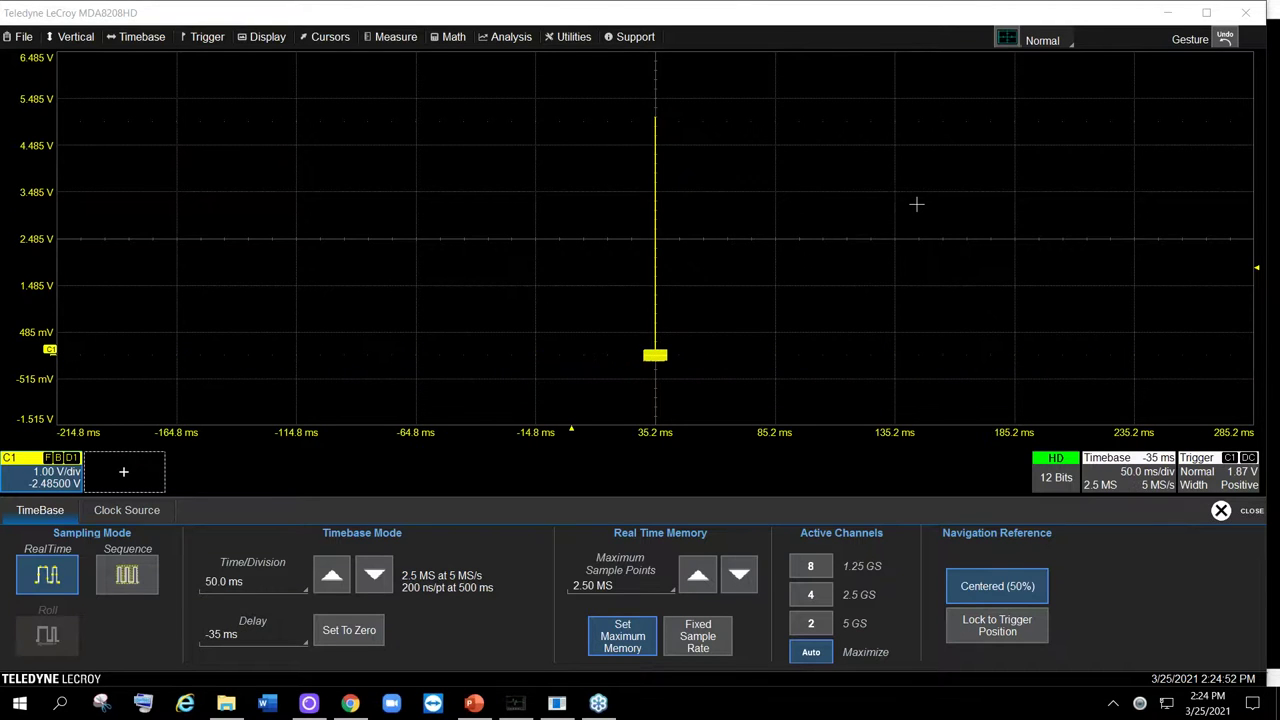
scroll(916, 204, up, 3)
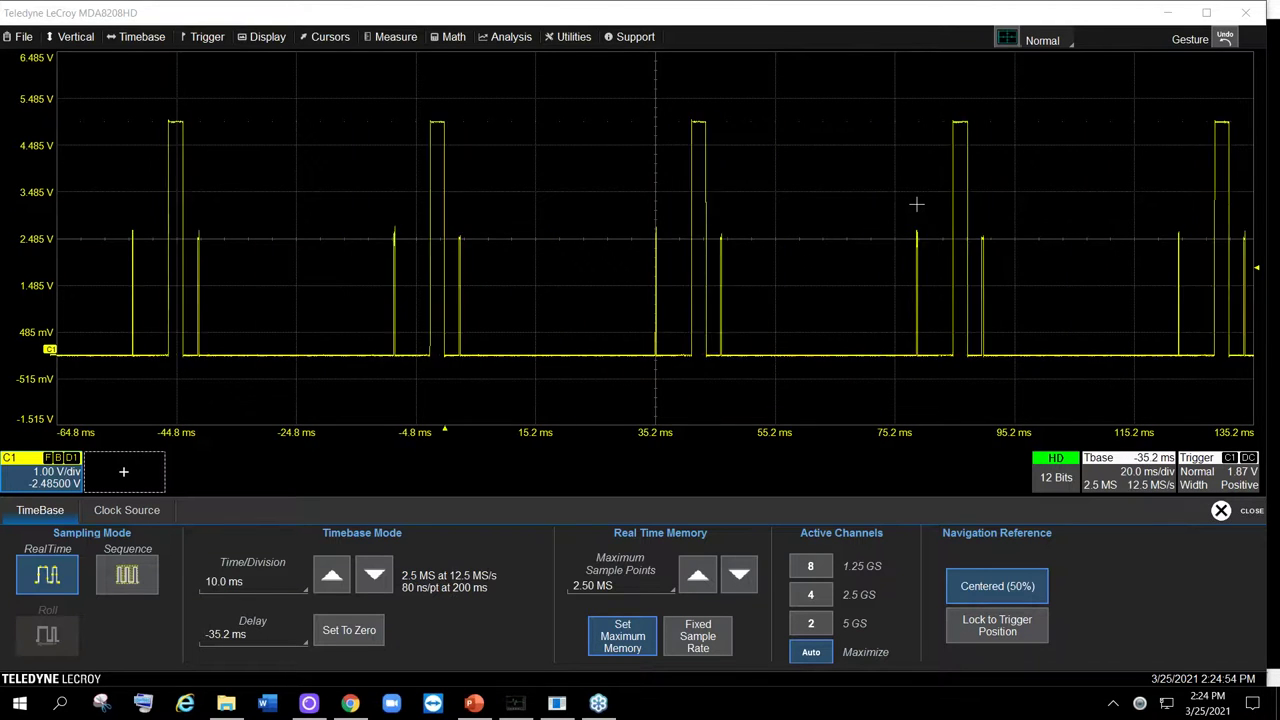
scroll(916, 204, up, 3)
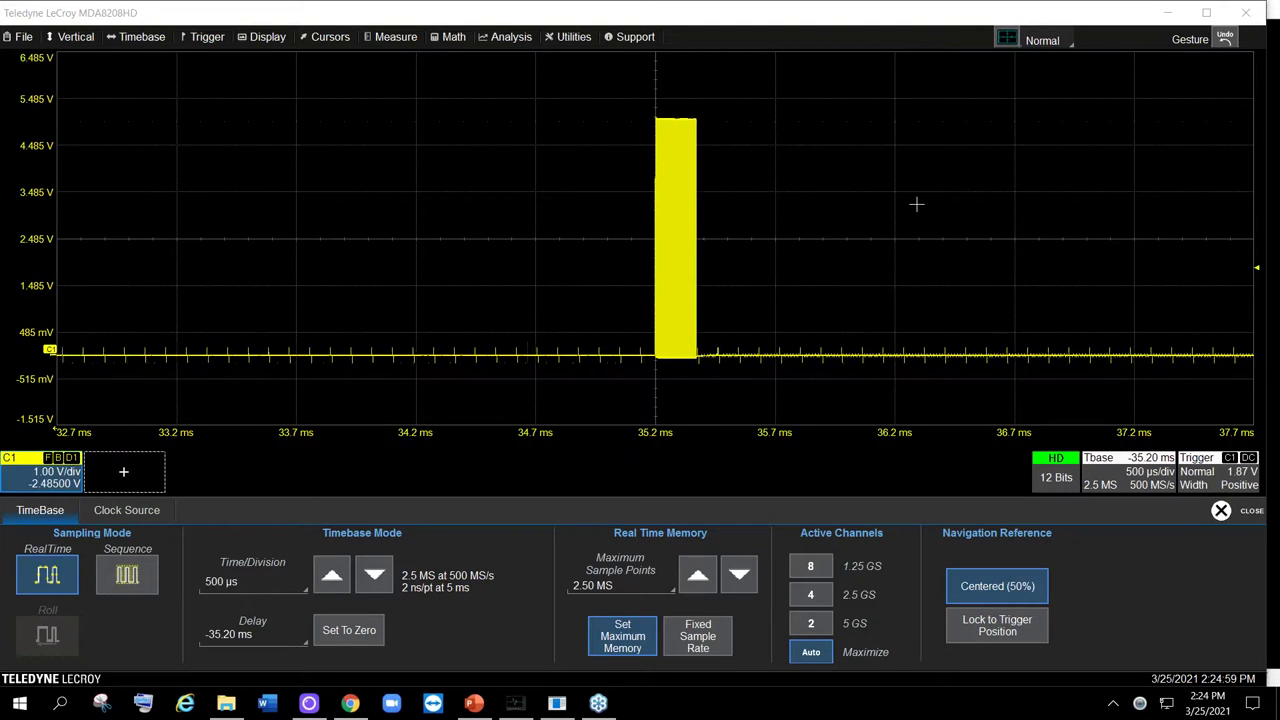
scroll(916, 204, down, 3)
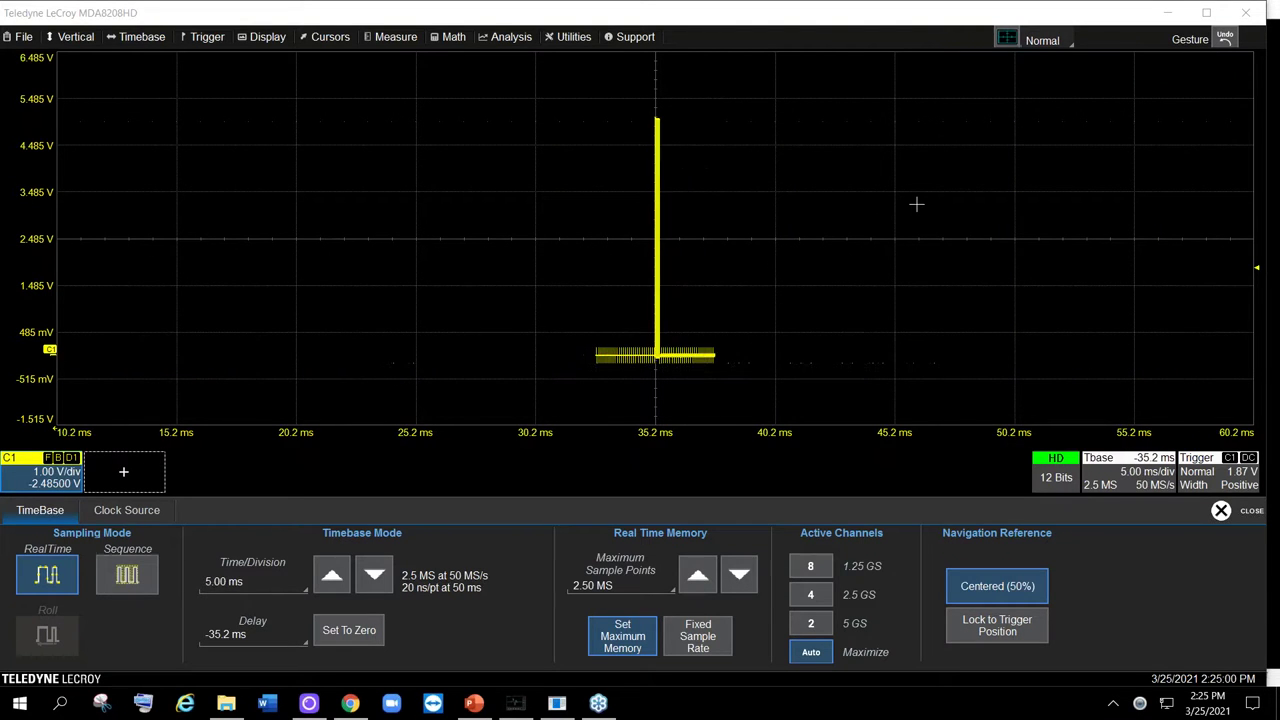
Return to the slide show and advance past the Agenda and trigger types slides to slide 31, 'Trigger Type - Width'
click(474, 704)
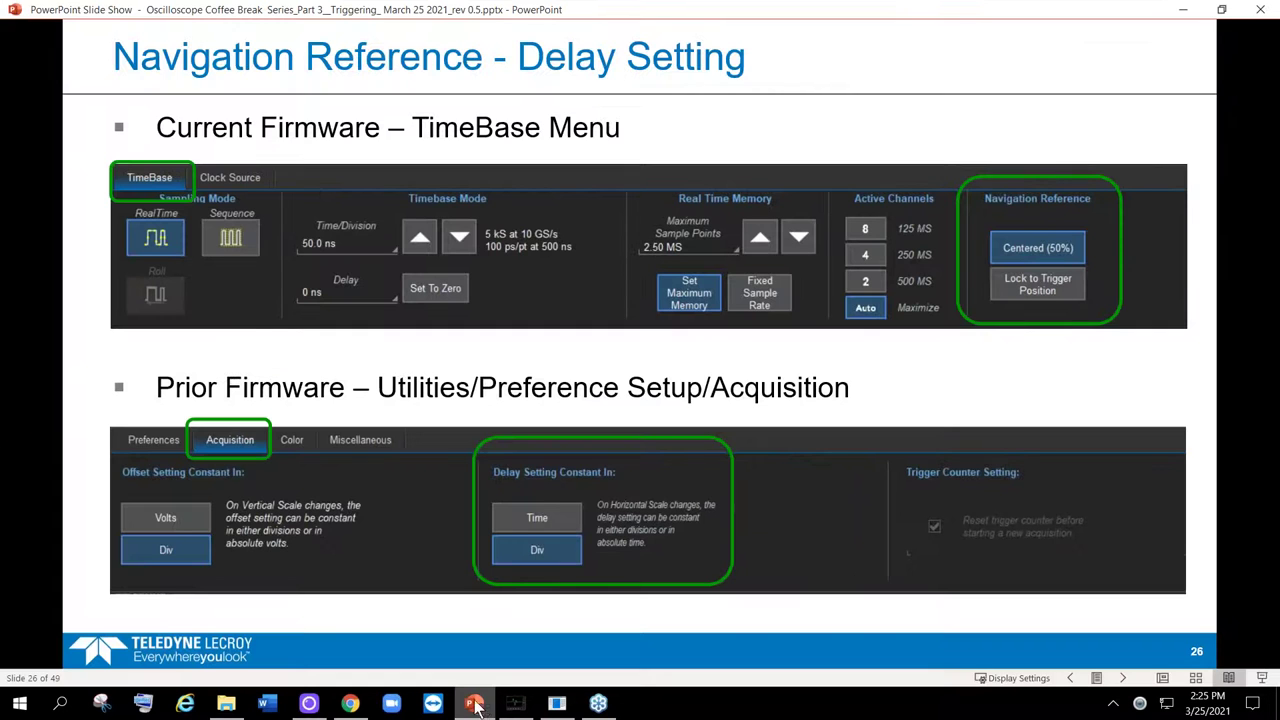
click(434, 306)
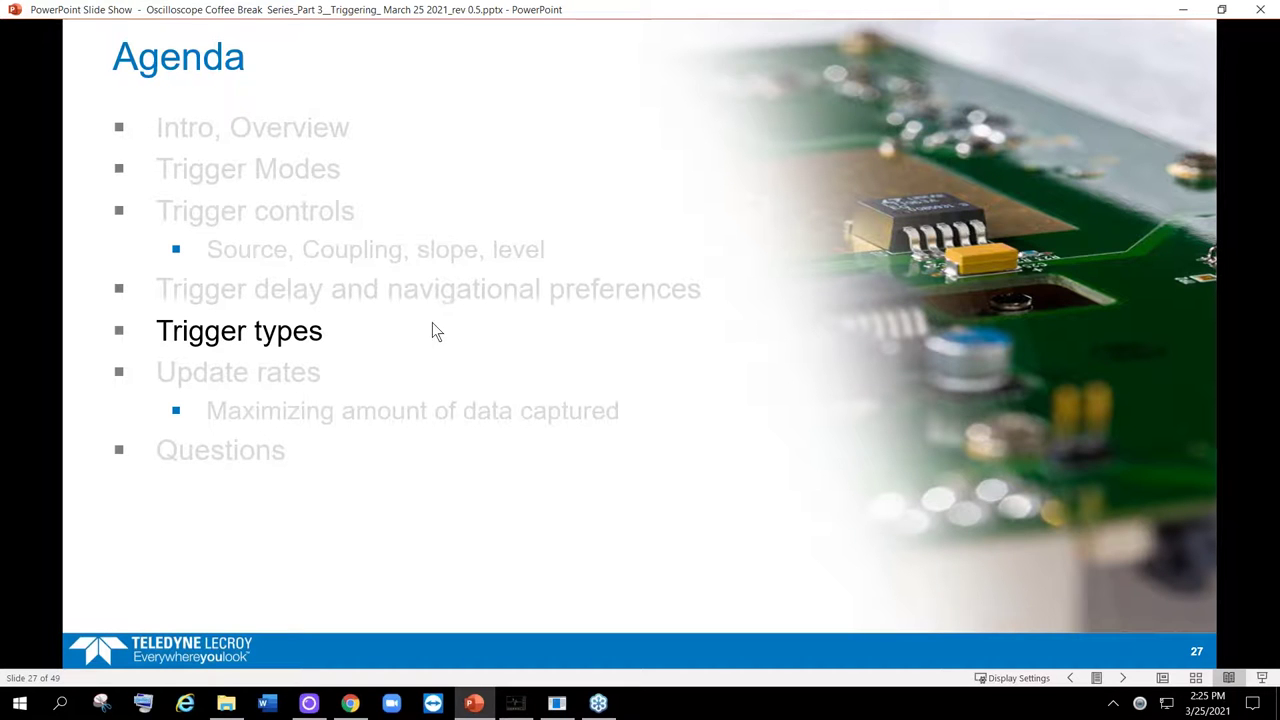
click(485, 366)
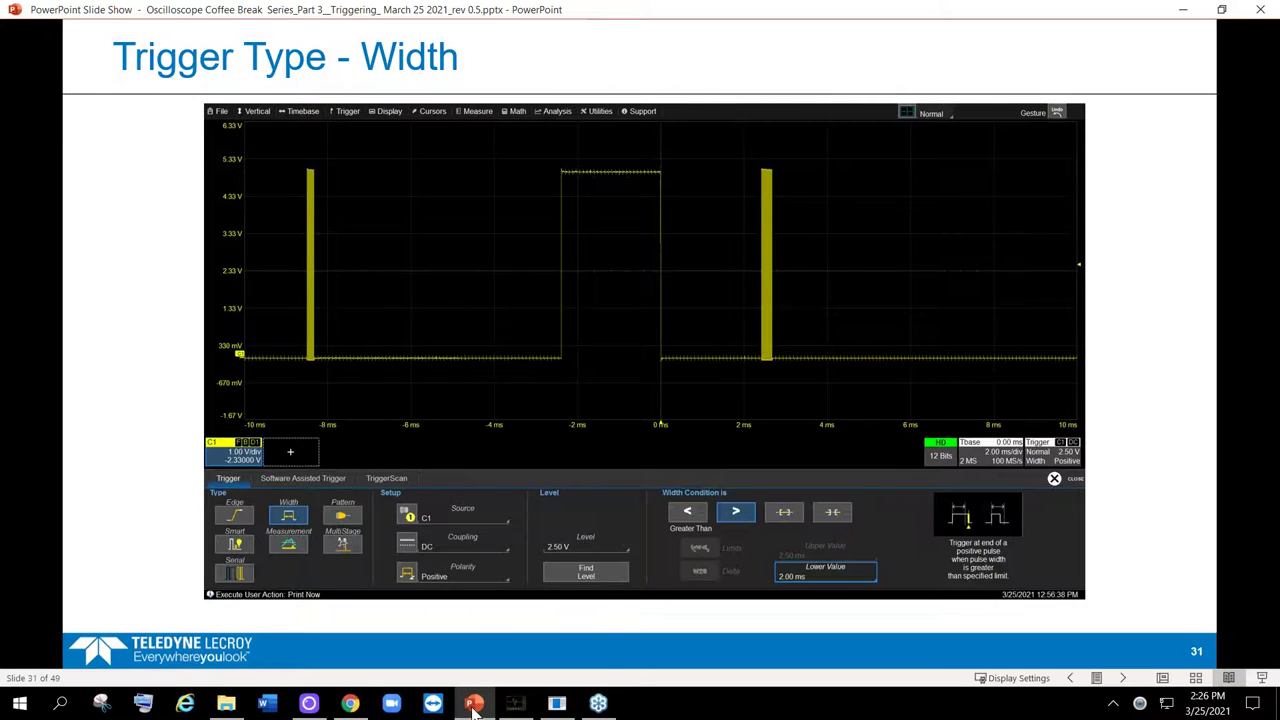
Advance the slide show to slide 32, 'Trigger Type - Glitch'
mouse_move(513, 708)
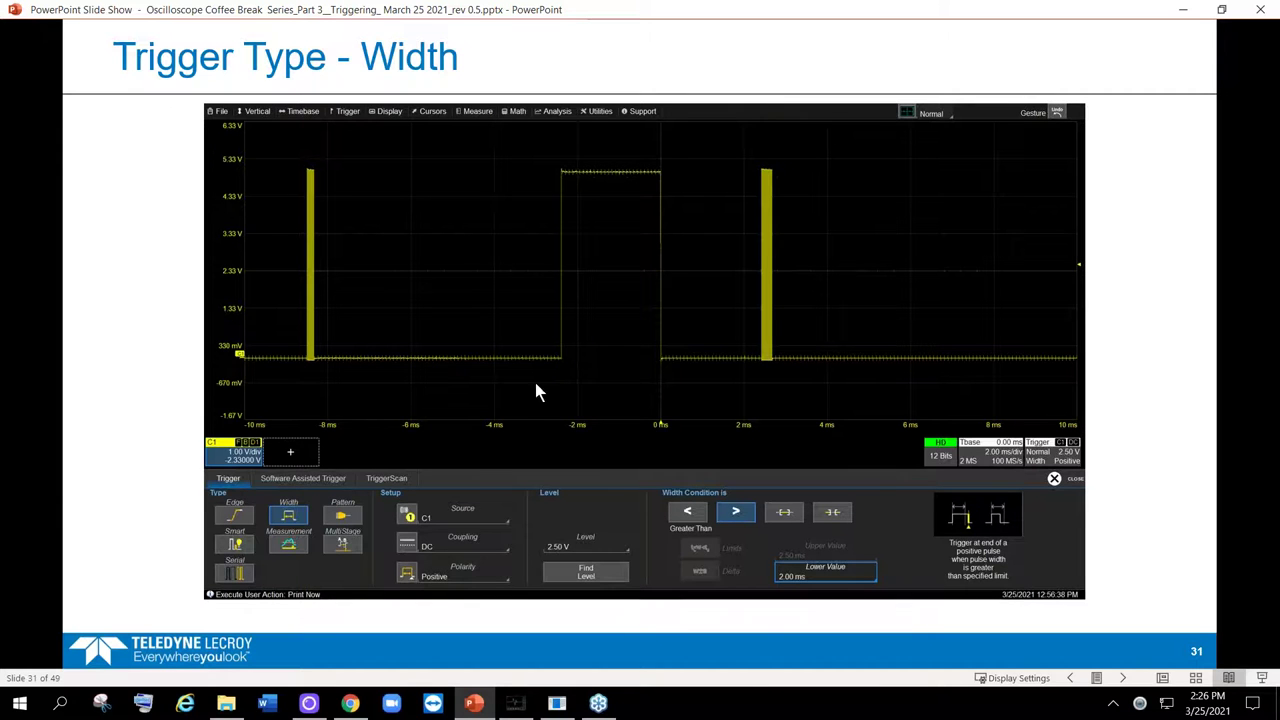
click(504, 330)
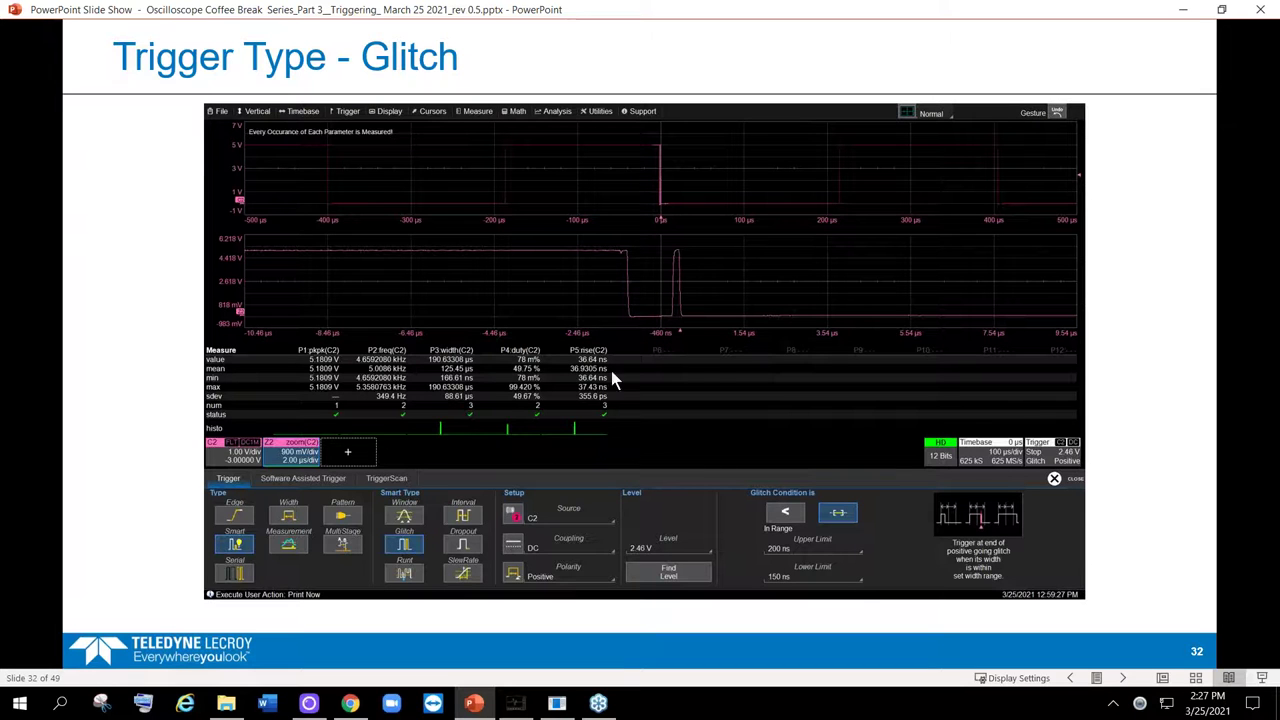
click(757, 308)
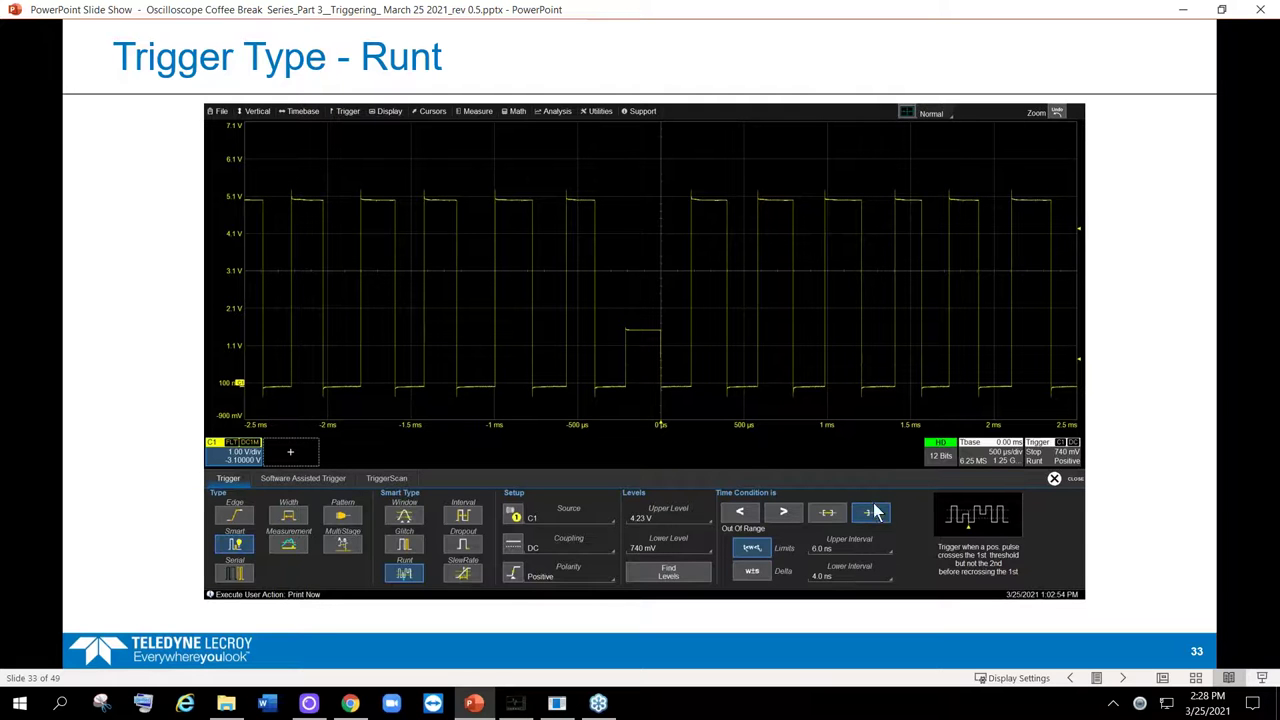
Advance the slide show to the 'Conditions (Smart Triggers)' slide
click(877, 262)
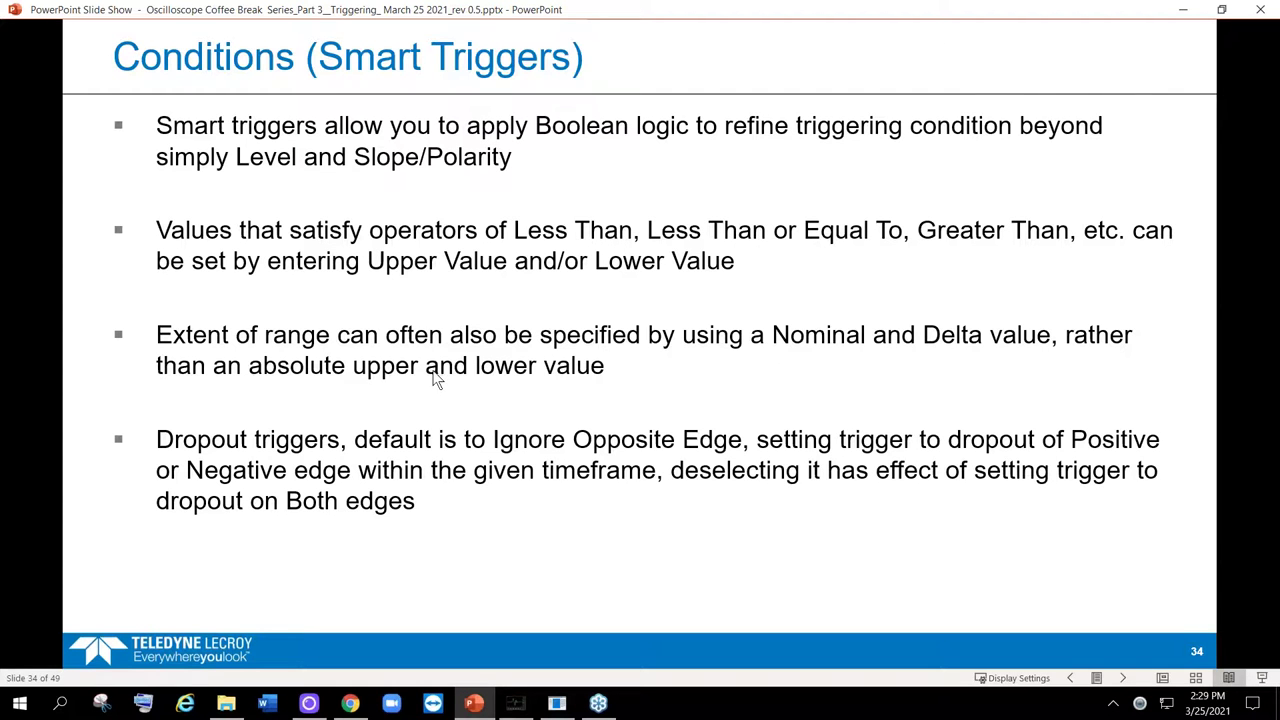
Advance to slide 35, 'Trigger Type – Width, includes Condition'
click(503, 405)
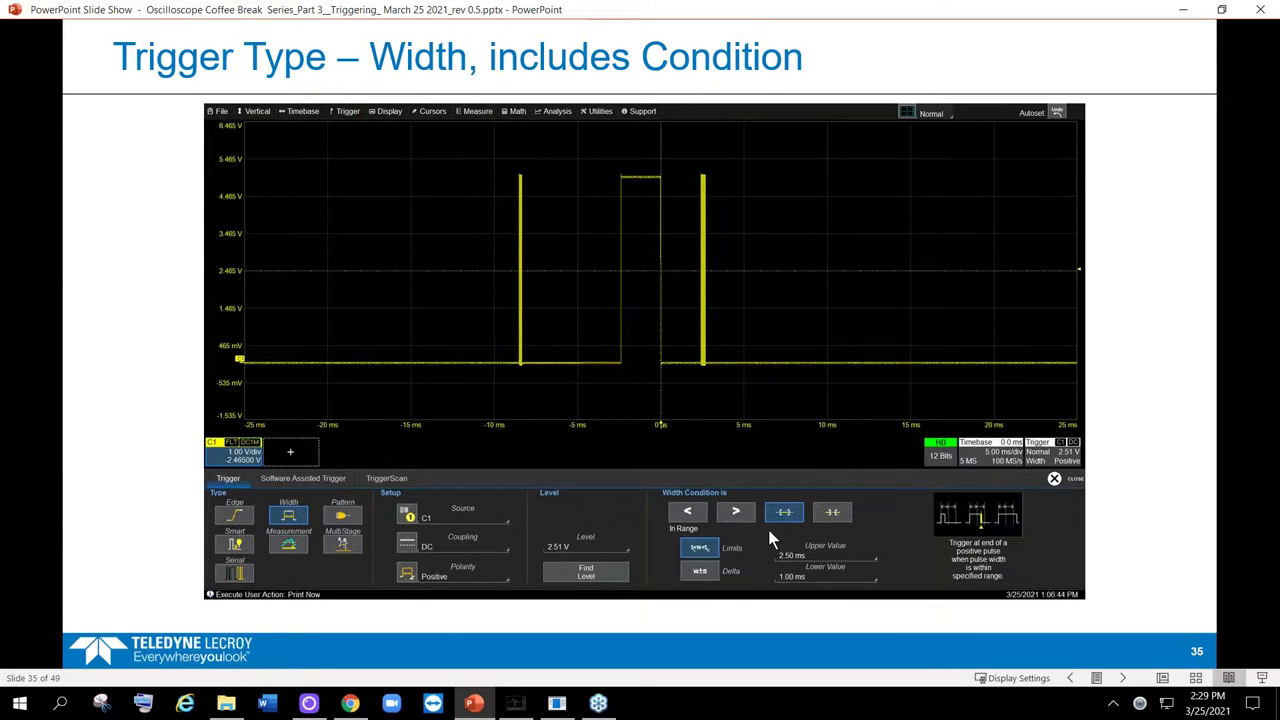
Advance to slide 36, 'Trigger Type – Multi-Stage', then switch to the live MAUI scope window
click(776, 401)
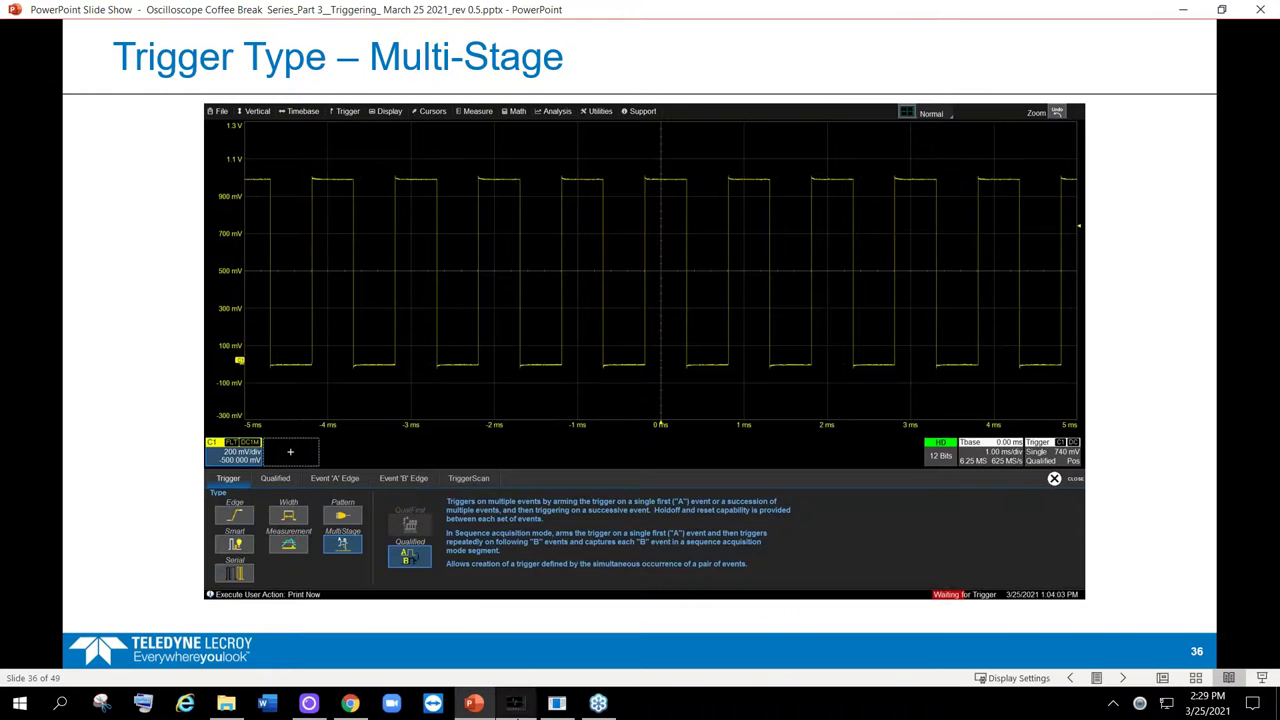
click(515, 703)
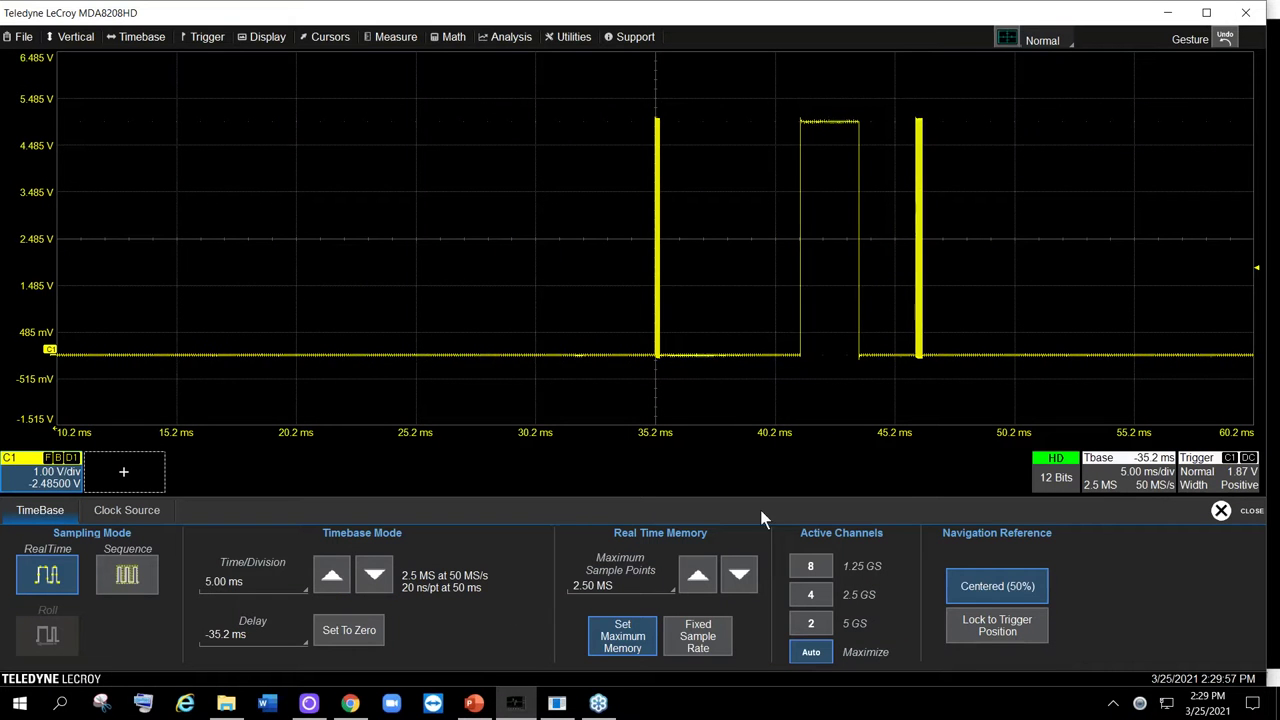
Set the trigger to MultiStage Qualified, showing its Event A / Event B settings, and open its context help
click(1208, 465)
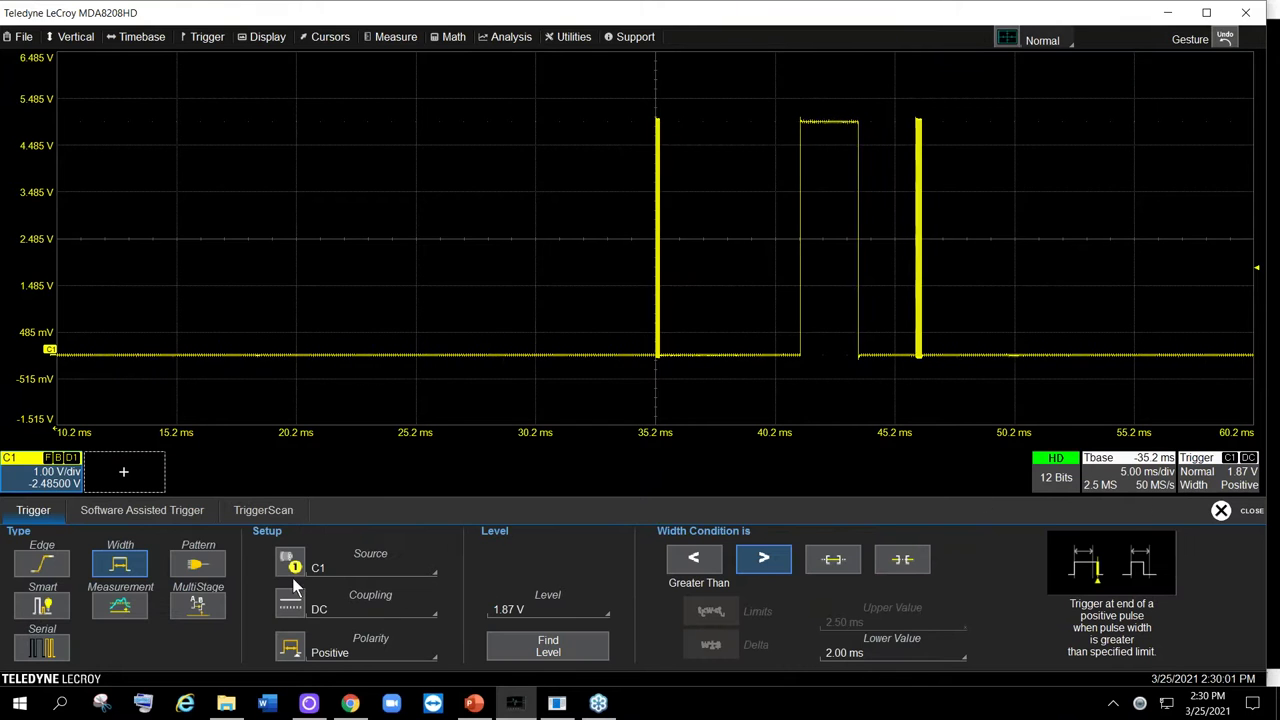
click(205, 604)
click(282, 612)
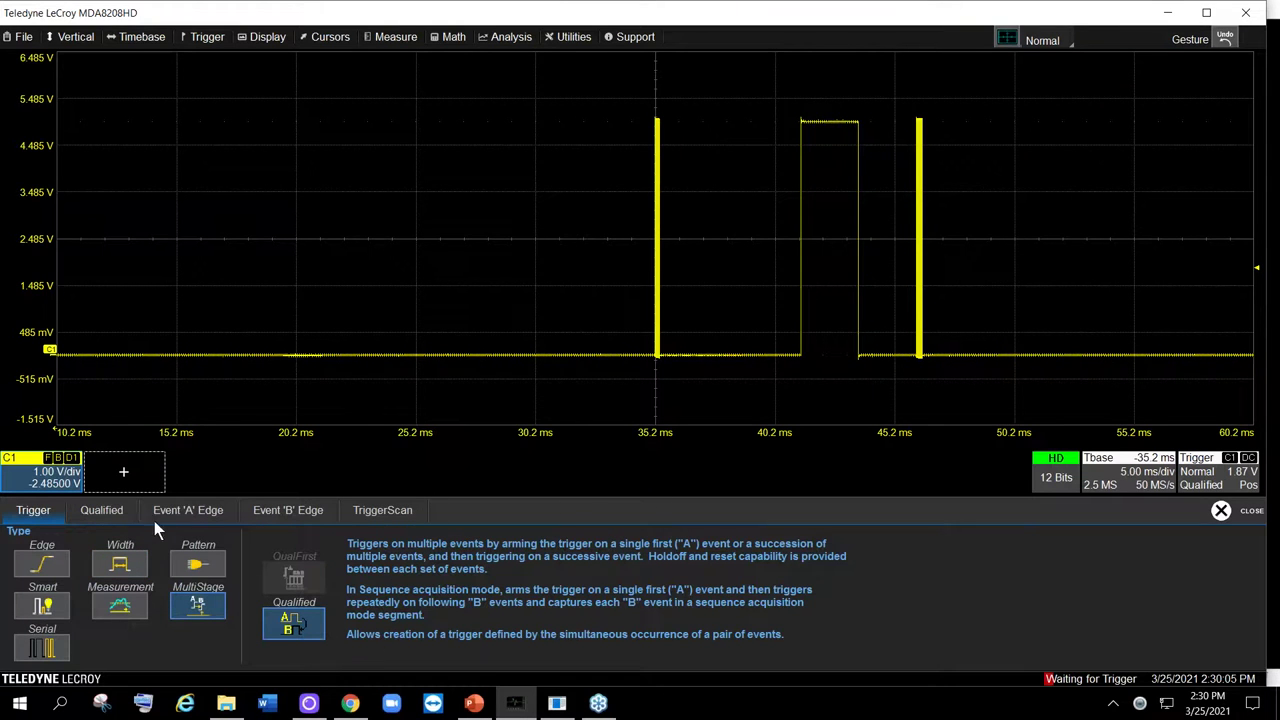
click(101, 510)
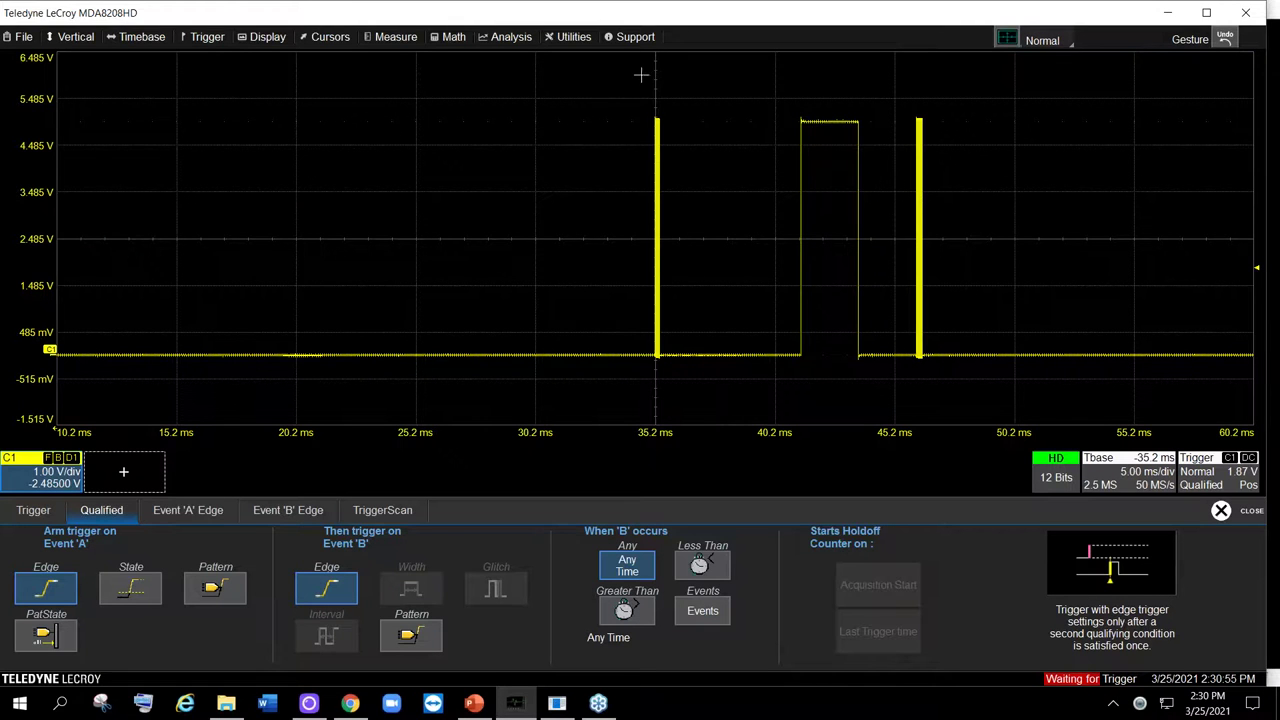
click(628, 37)
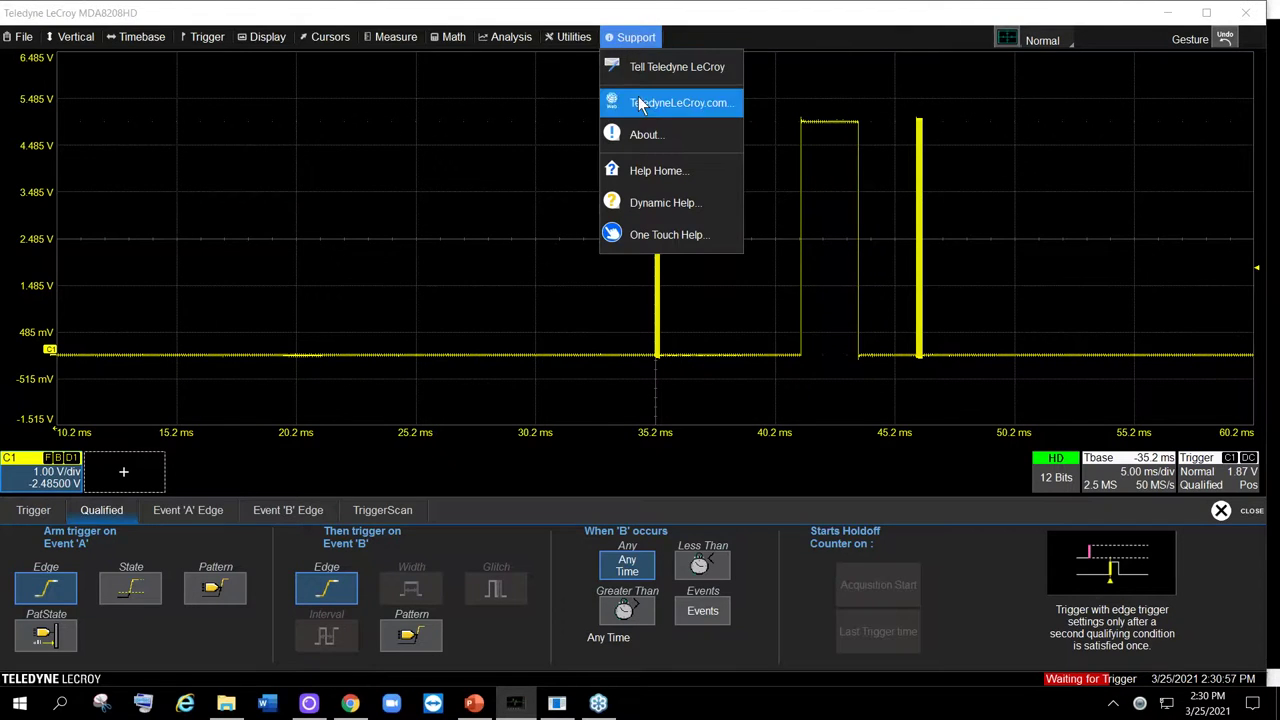
click(636, 204)
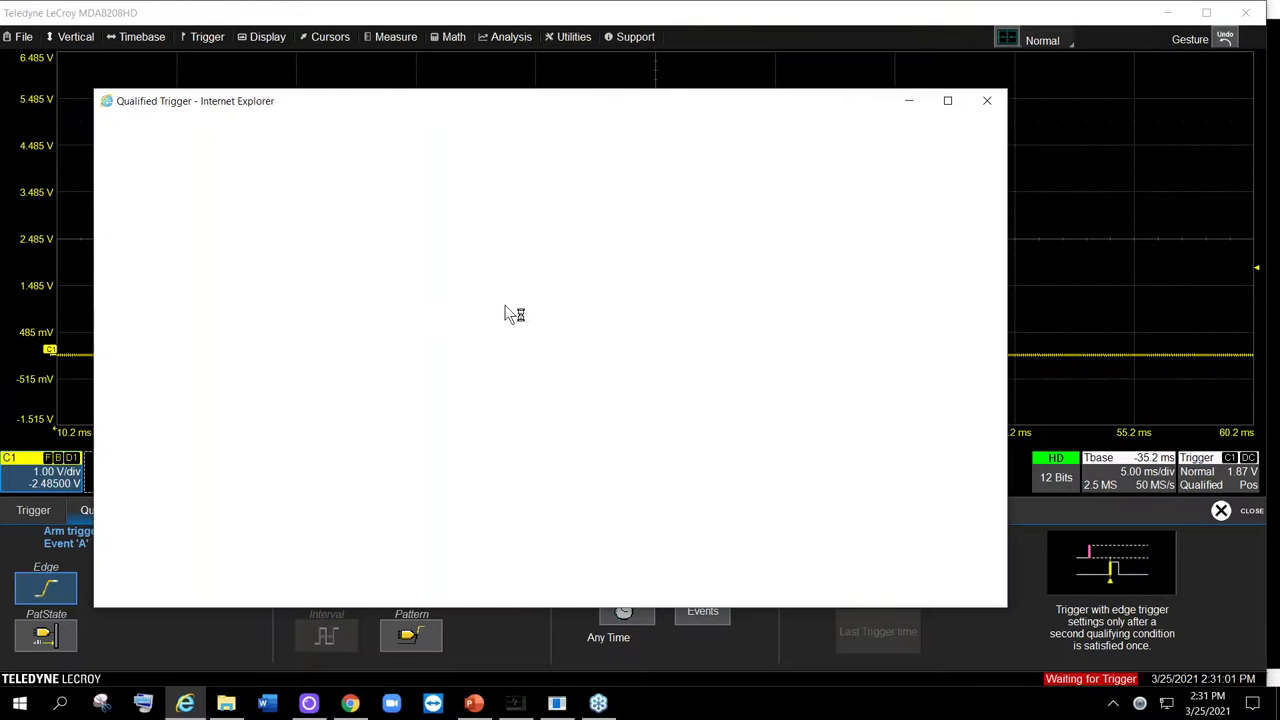
Scroll through the Qualified Trigger help description, then close the help window
scroll(337, 419, down, 2)
scroll(340, 422, down, 1)
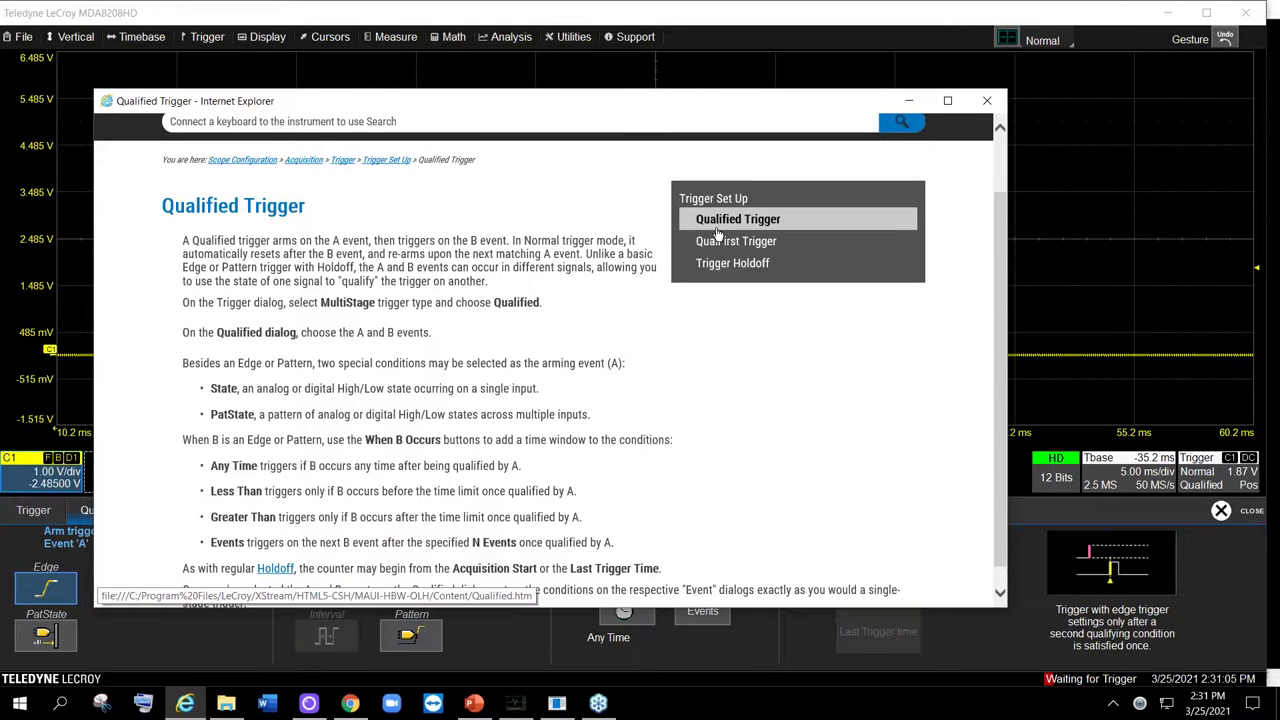
click(987, 103)
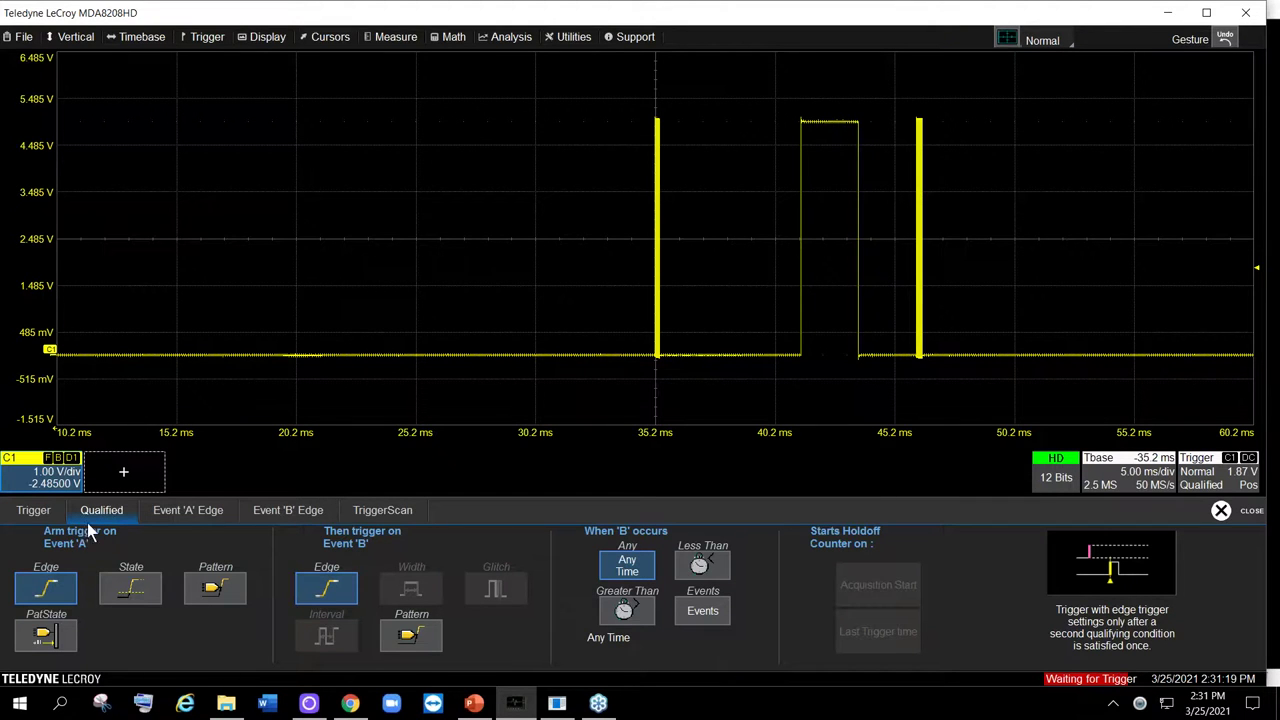
Return to the trigger type overview with MultiStage Qualified still in effect
click(33, 512)
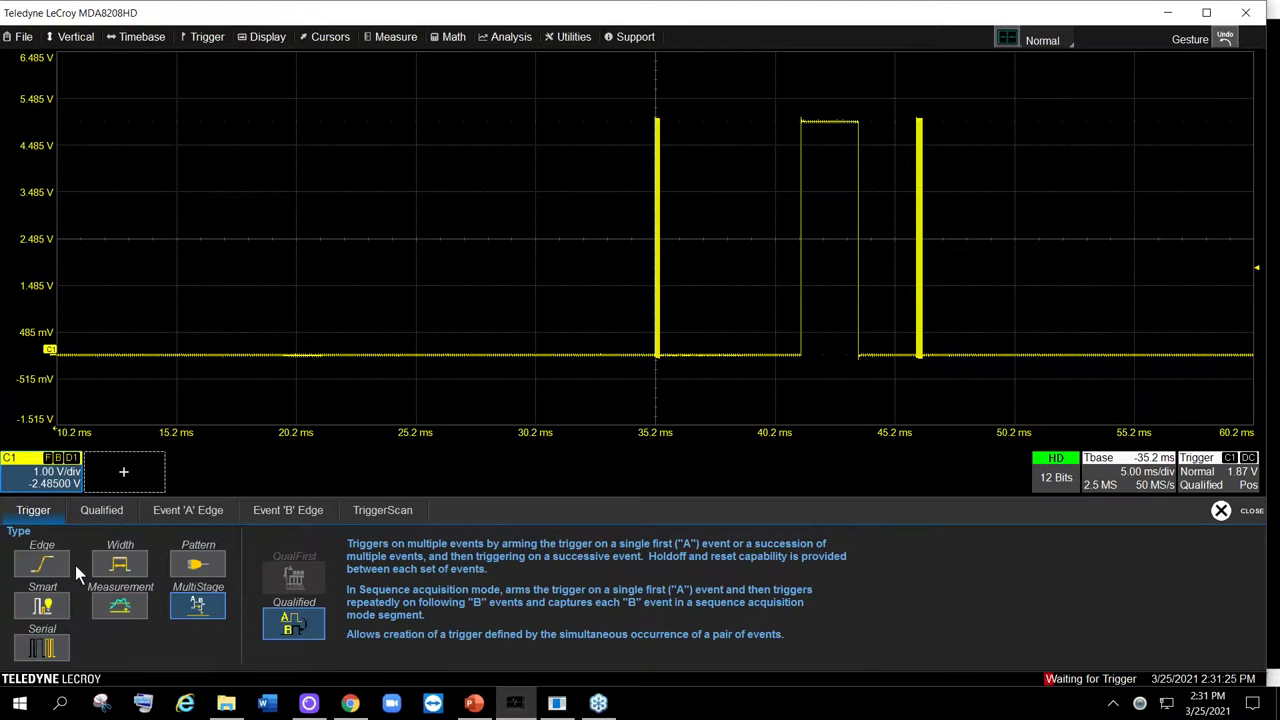
Advance the slide show to slide 37, Trigger Type – Digital Pattern, then return to the MAUI scope window
click(472, 704)
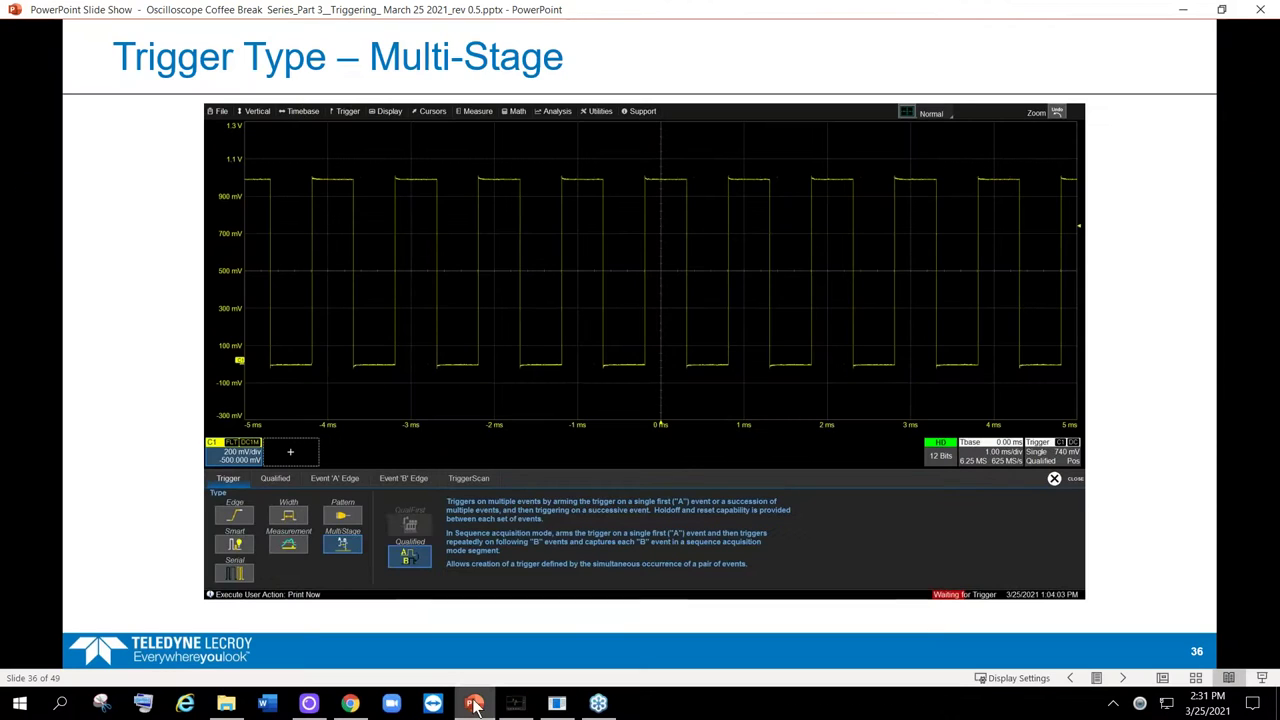
key(Right)
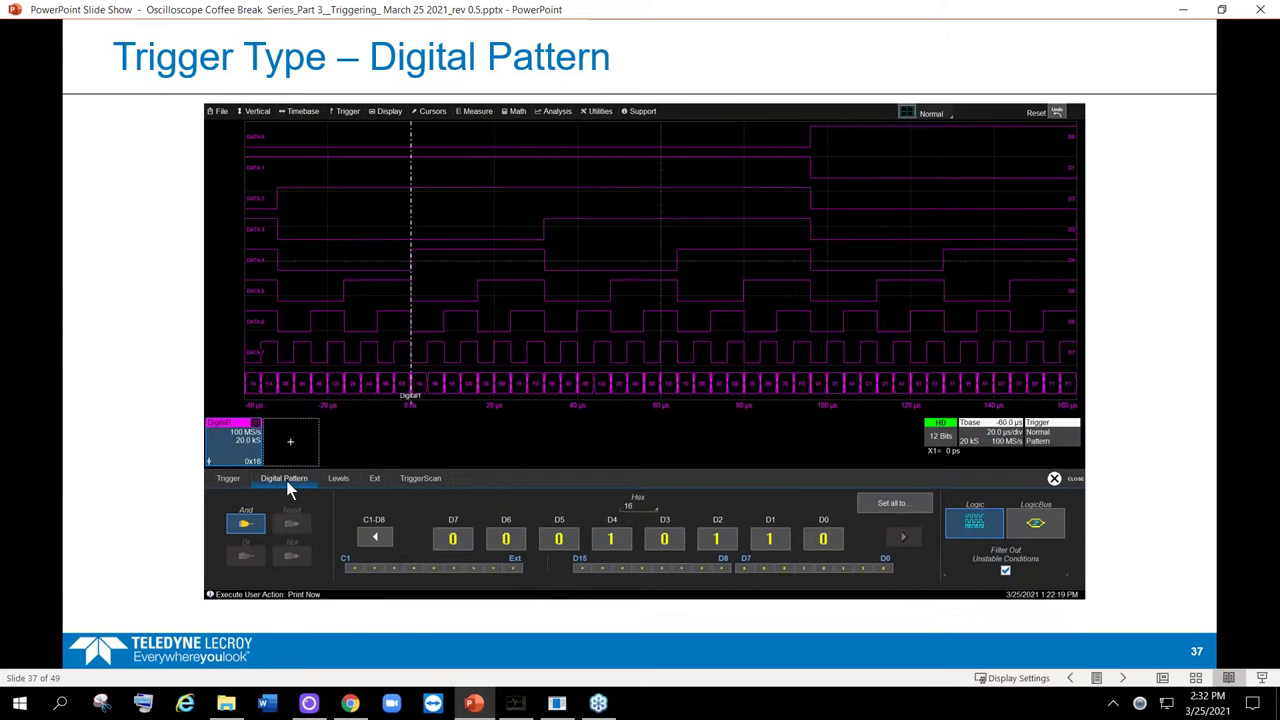
click(515, 703)
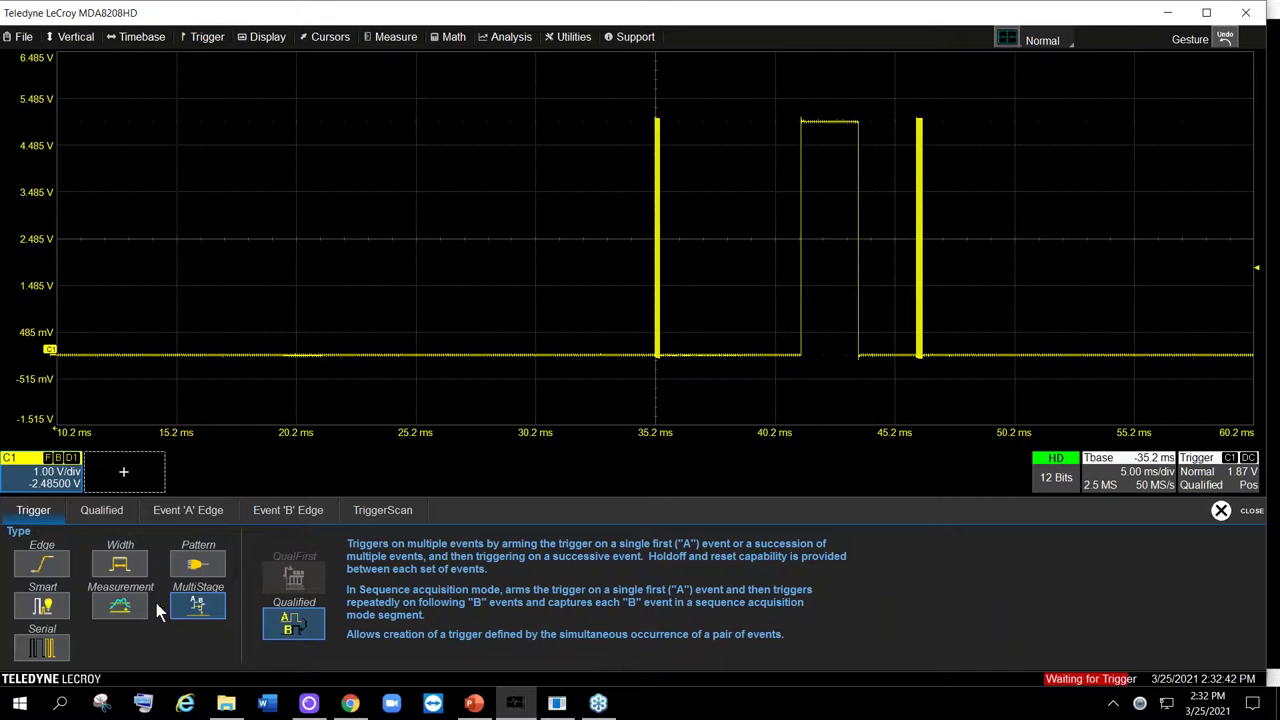
Set the trigger type to Pattern, paging to the C1–C8 inputs and setting input C2 to High
click(197, 565)
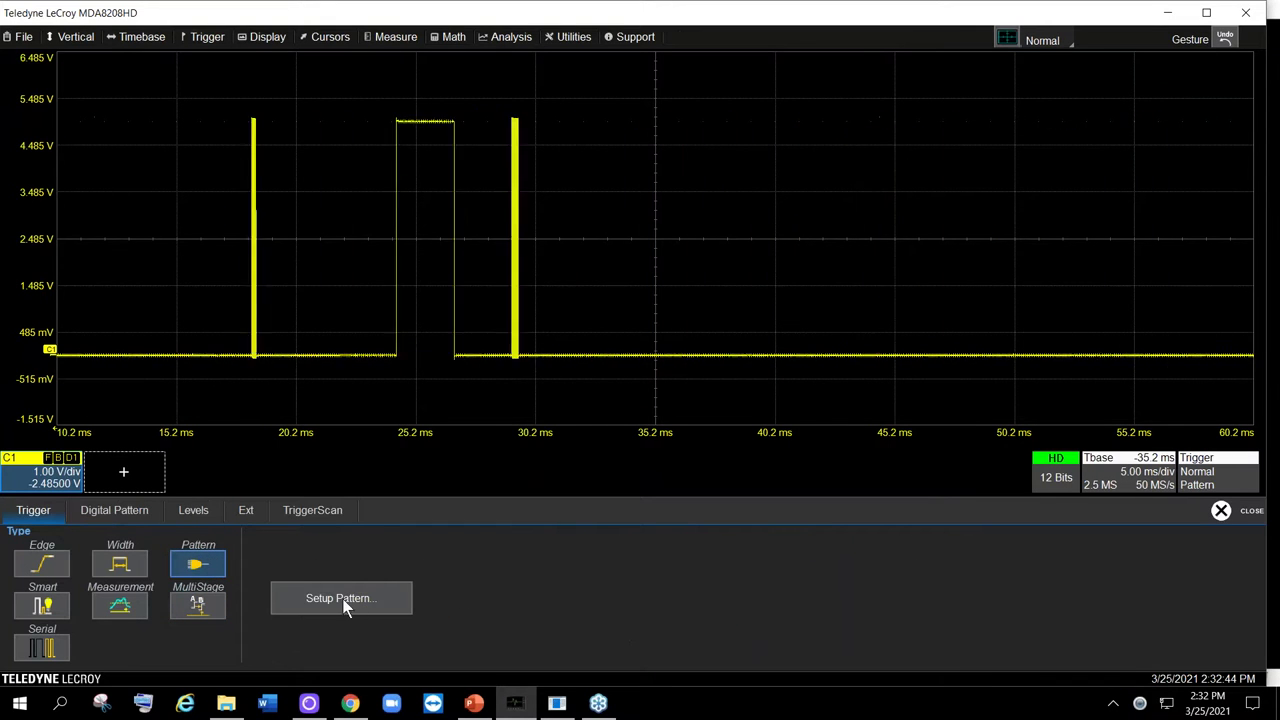
click(332, 596)
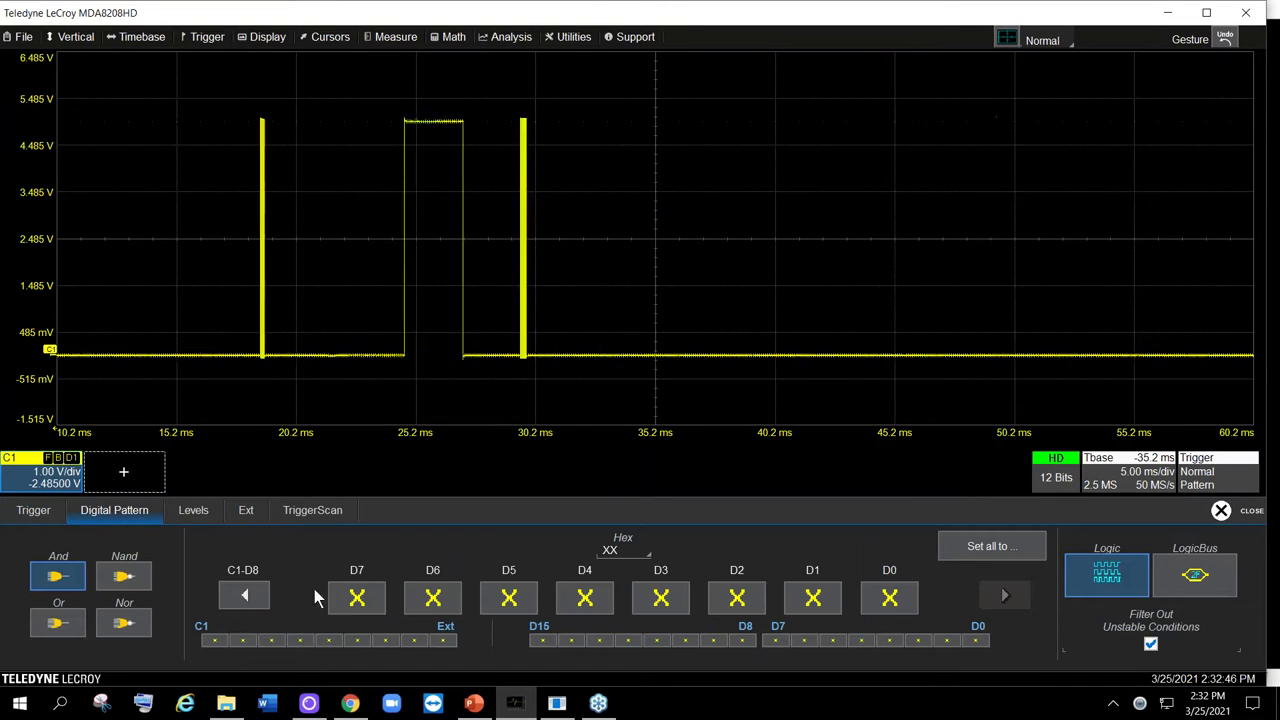
click(243, 597)
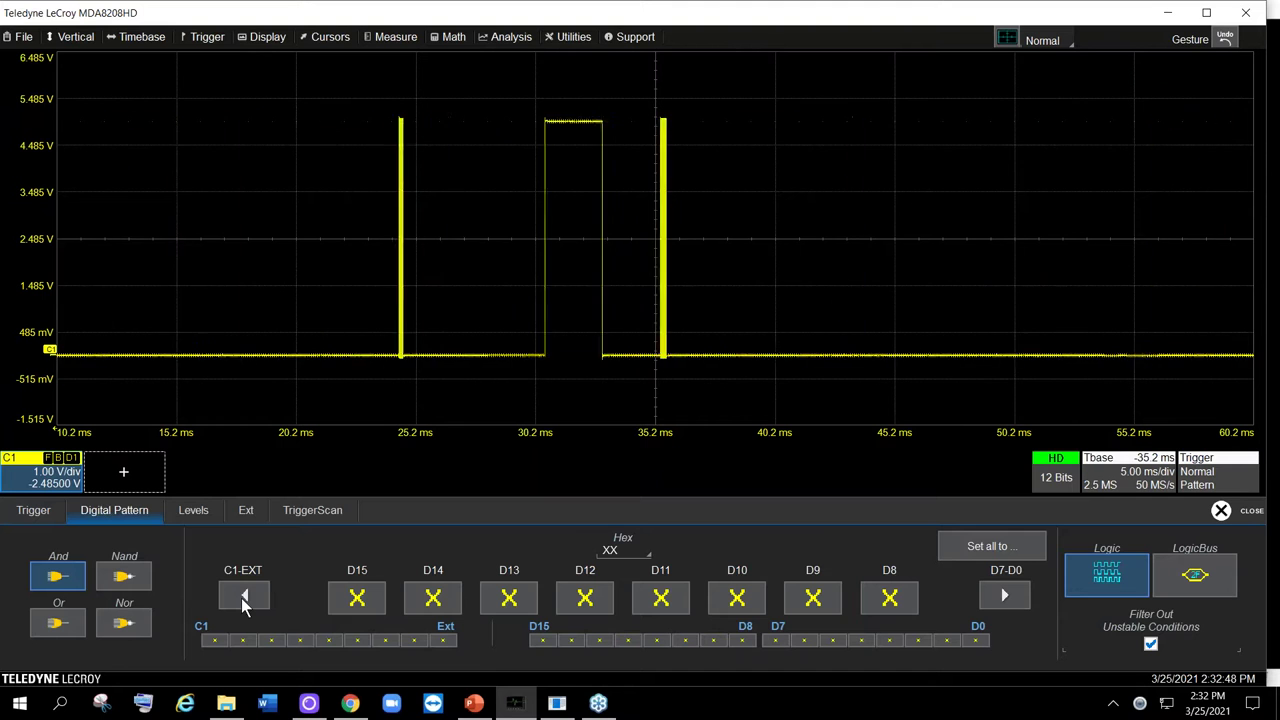
click(238, 596)
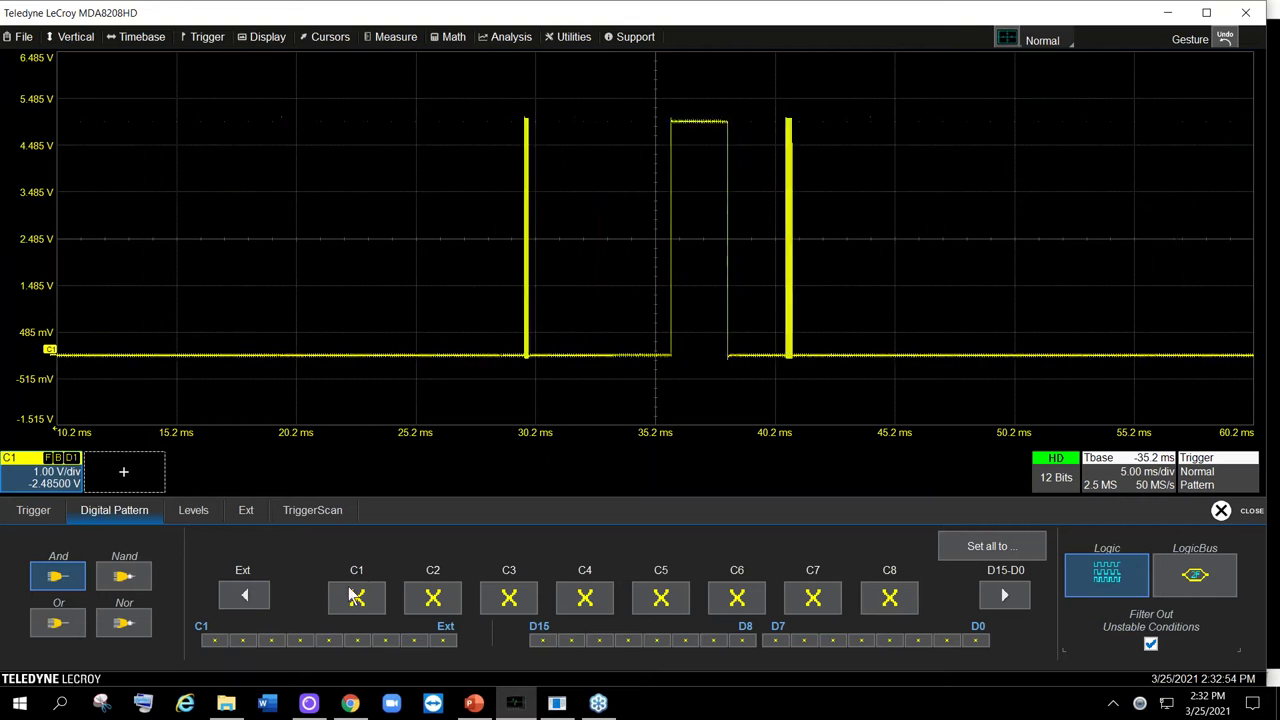
click(431, 600)
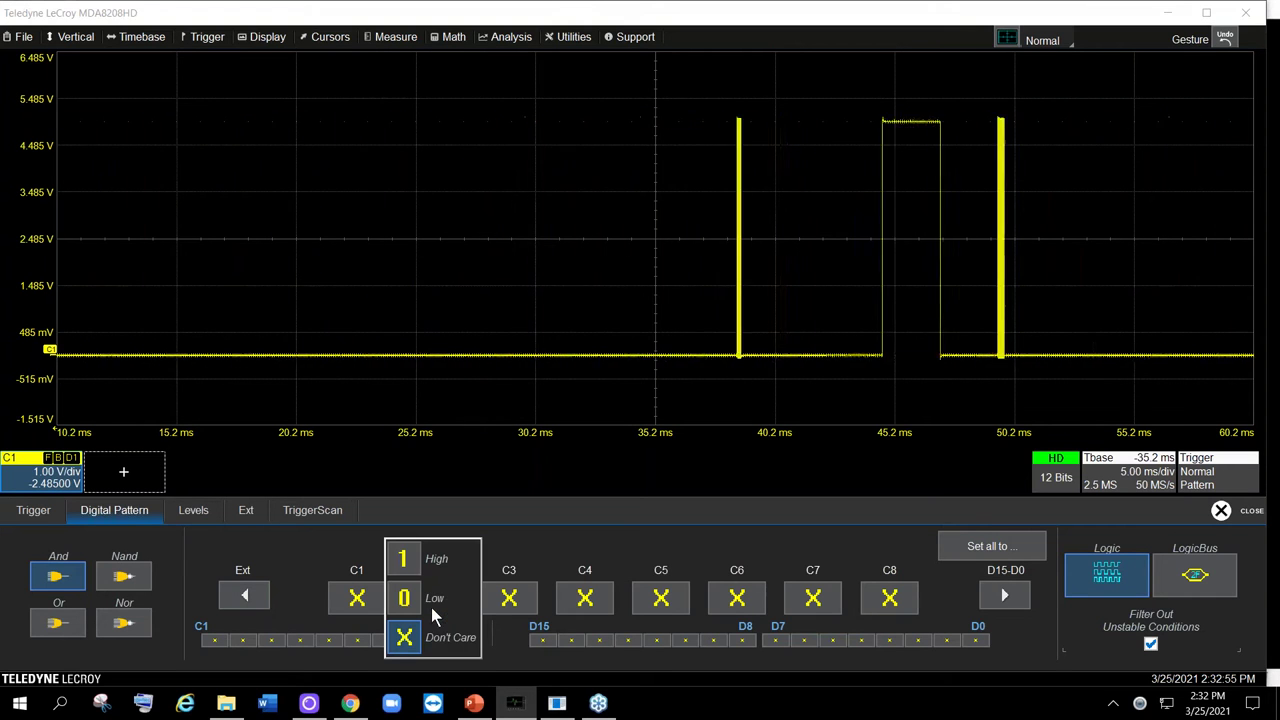
click(405, 562)
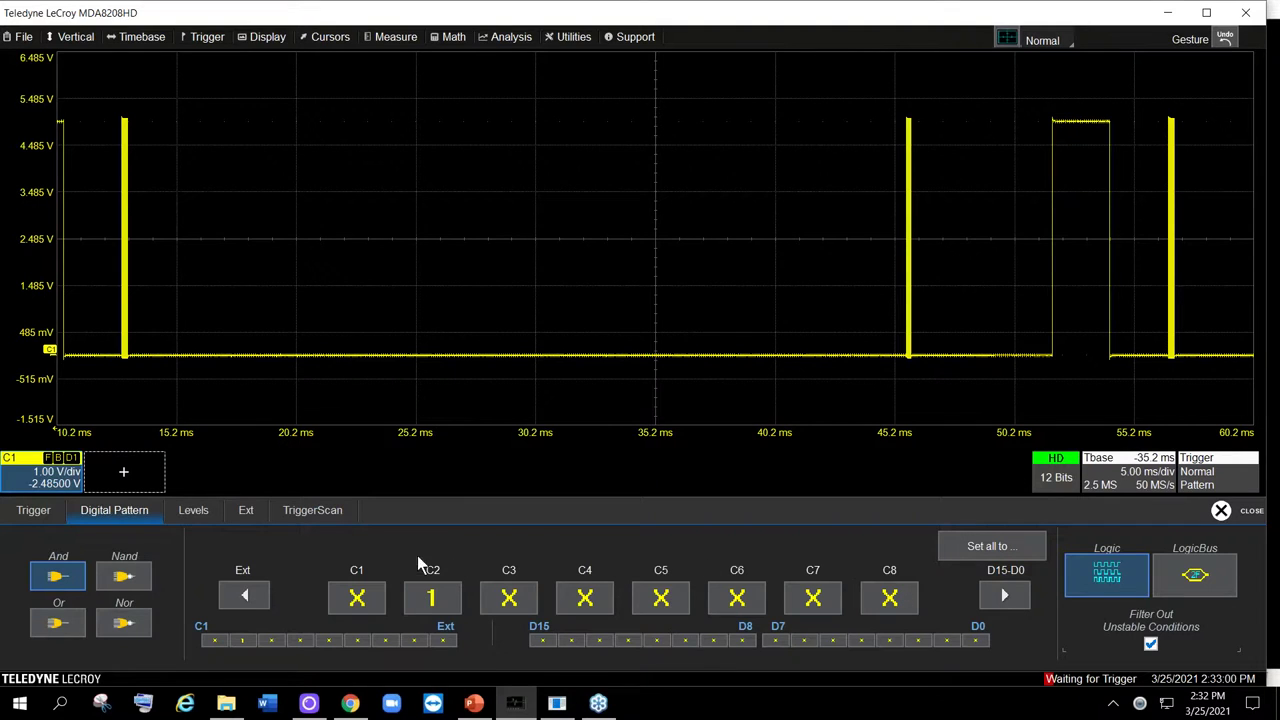
click(455, 603)
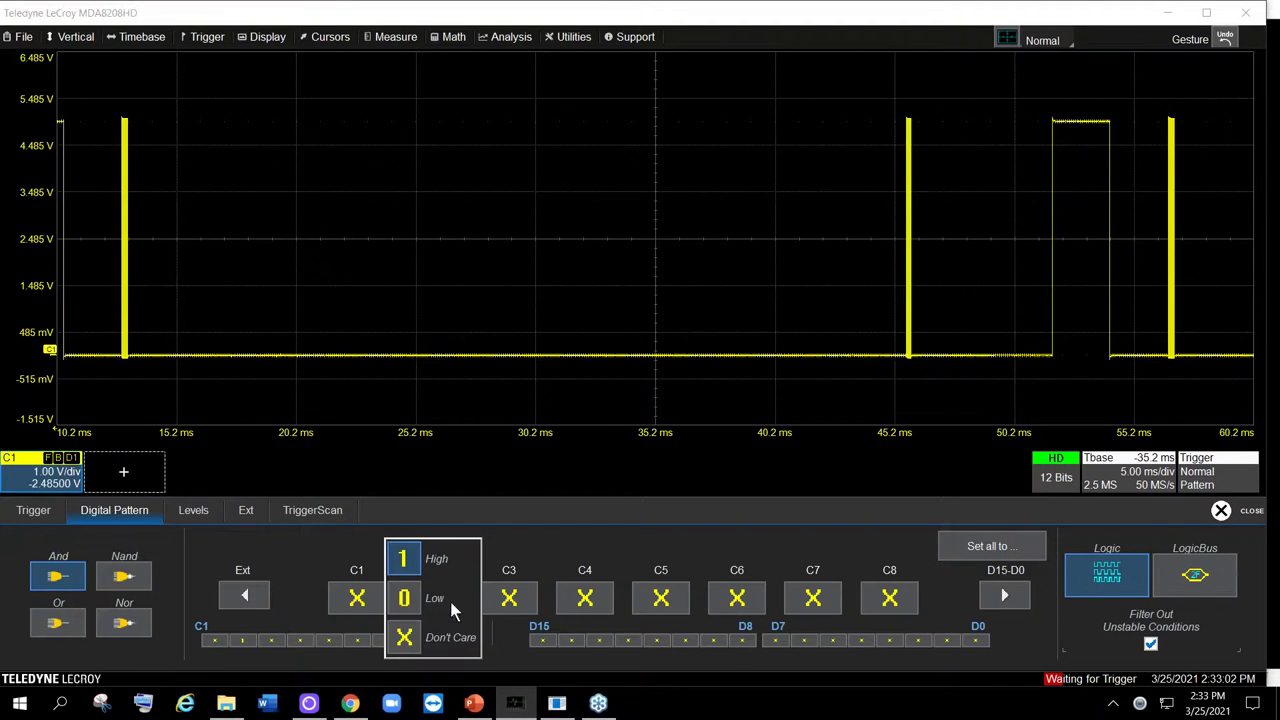
click(403, 559)
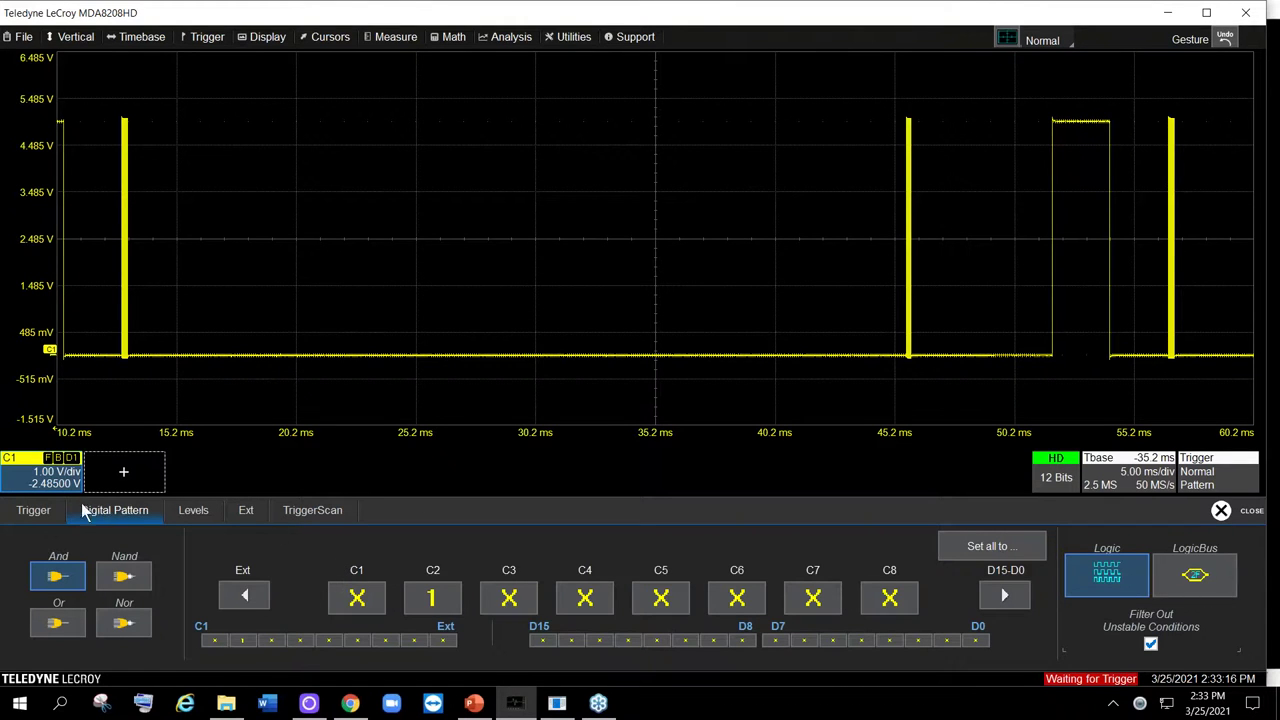
Show the Pattern trigger type settings, then move the slide show to the Update rates agenda slide
click(33, 511)
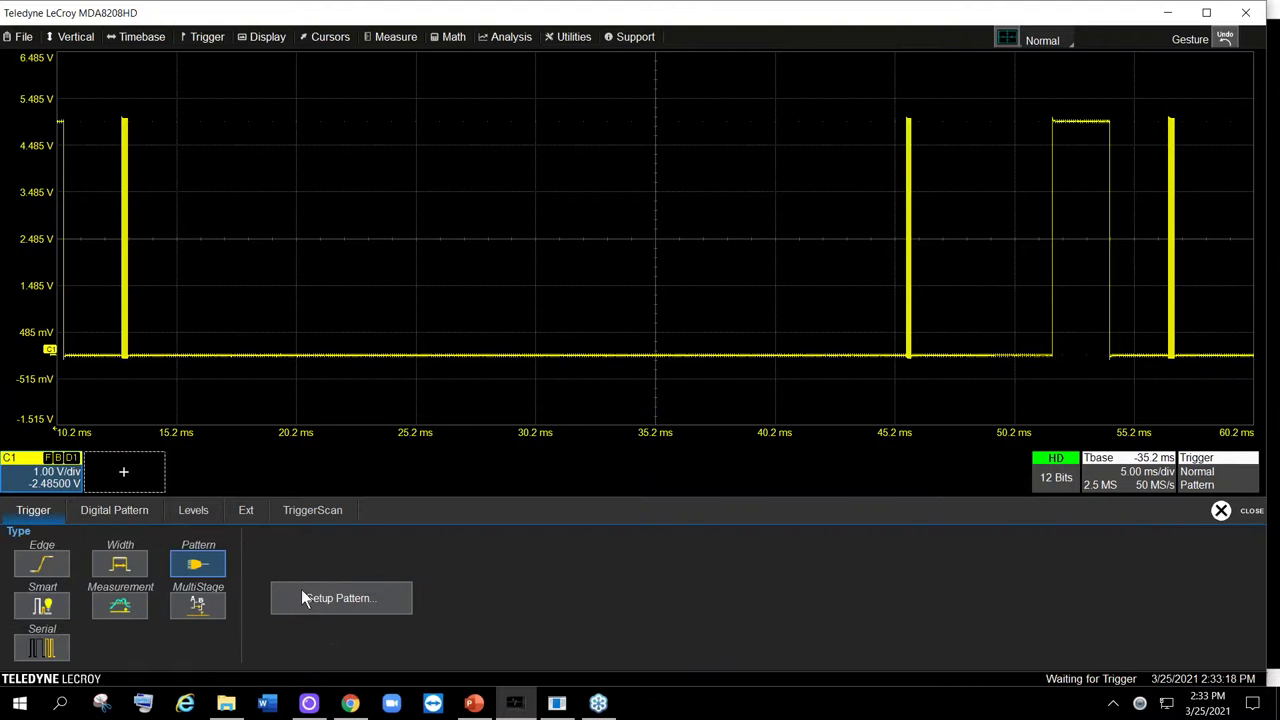
click(472, 704)
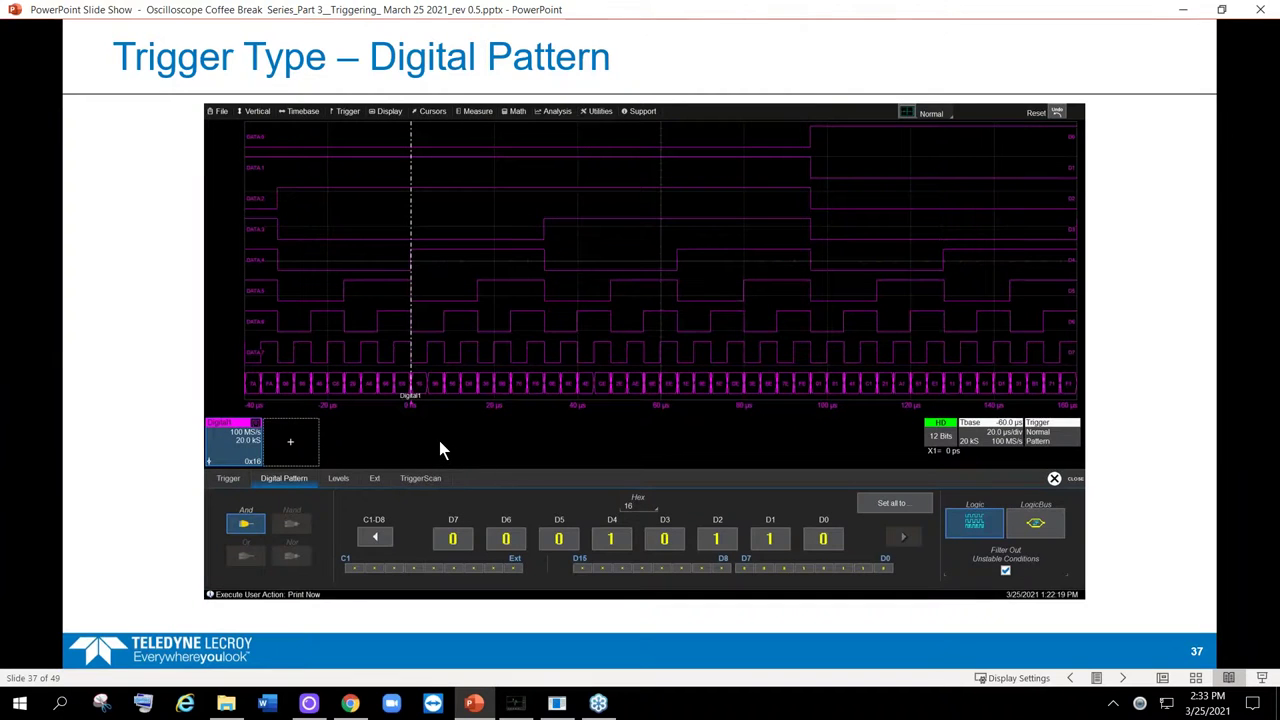
click(440, 450)
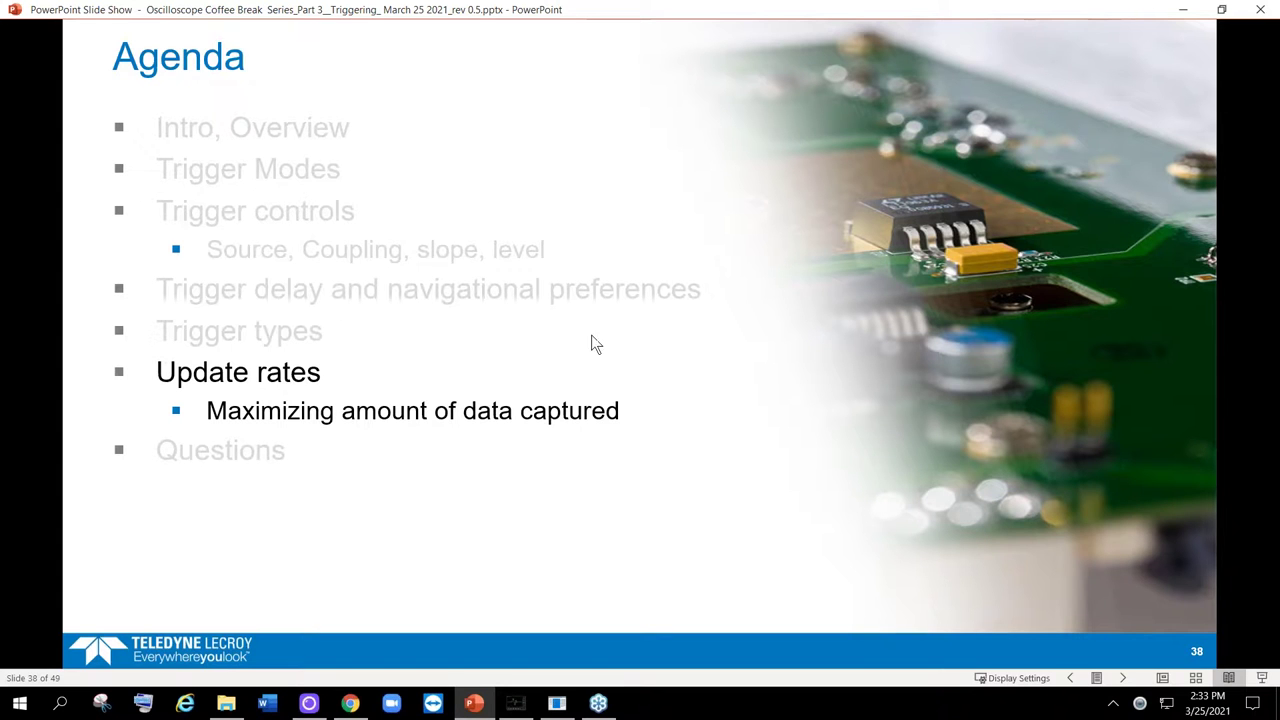
Advance the slide show to slide 39, the agenda highlighting Update rates
click(652, 364)
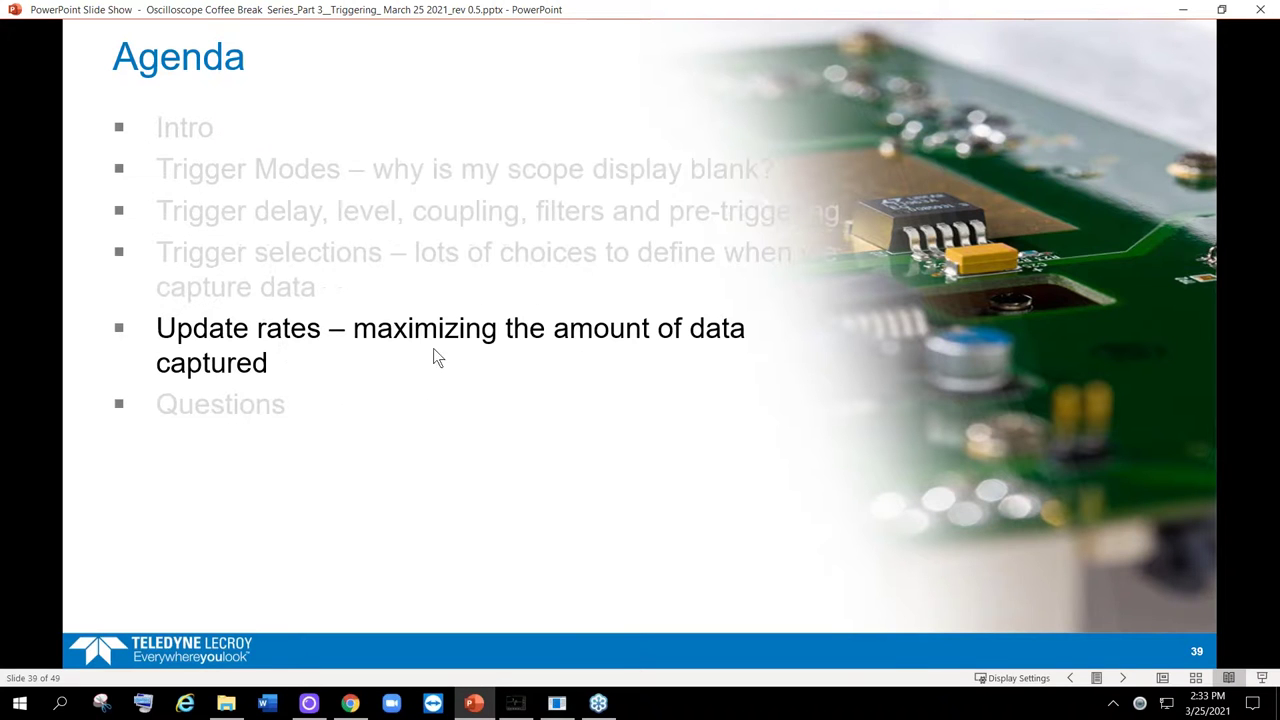
Advance past the Trigger update rate and Closing Comments slides to the events and training schedule slide
click(333, 367)
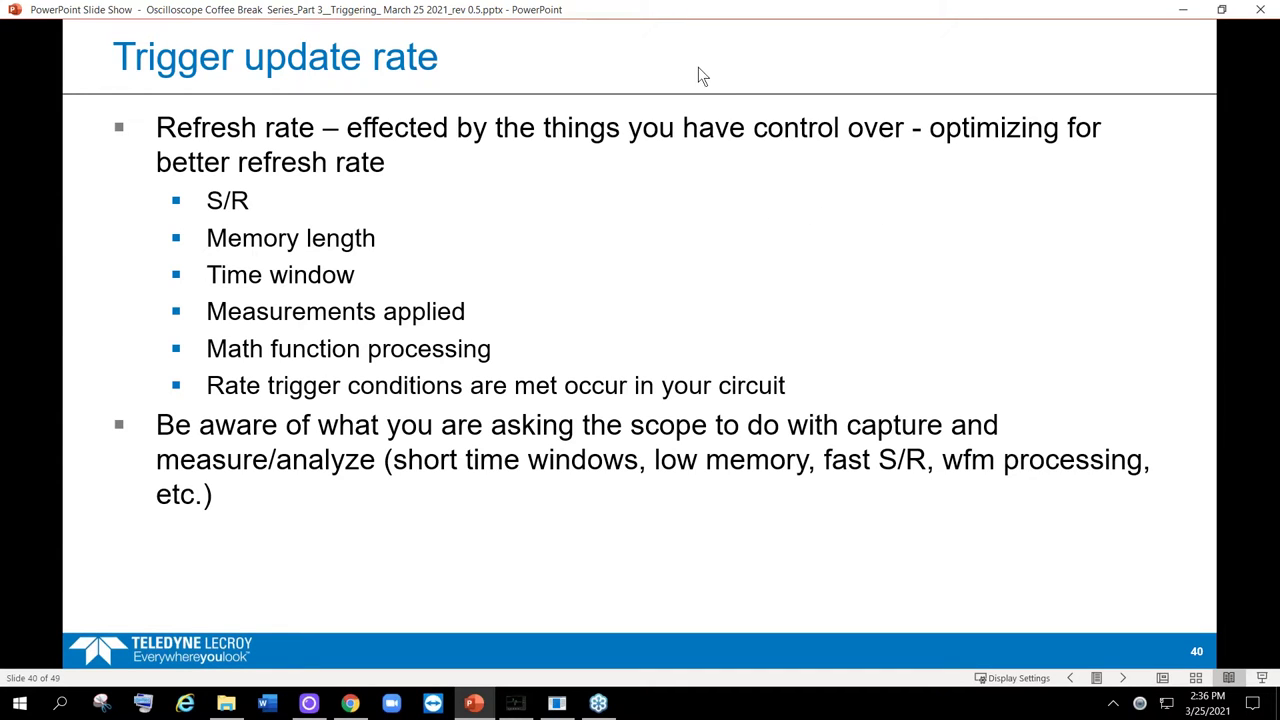
click(709, 186)
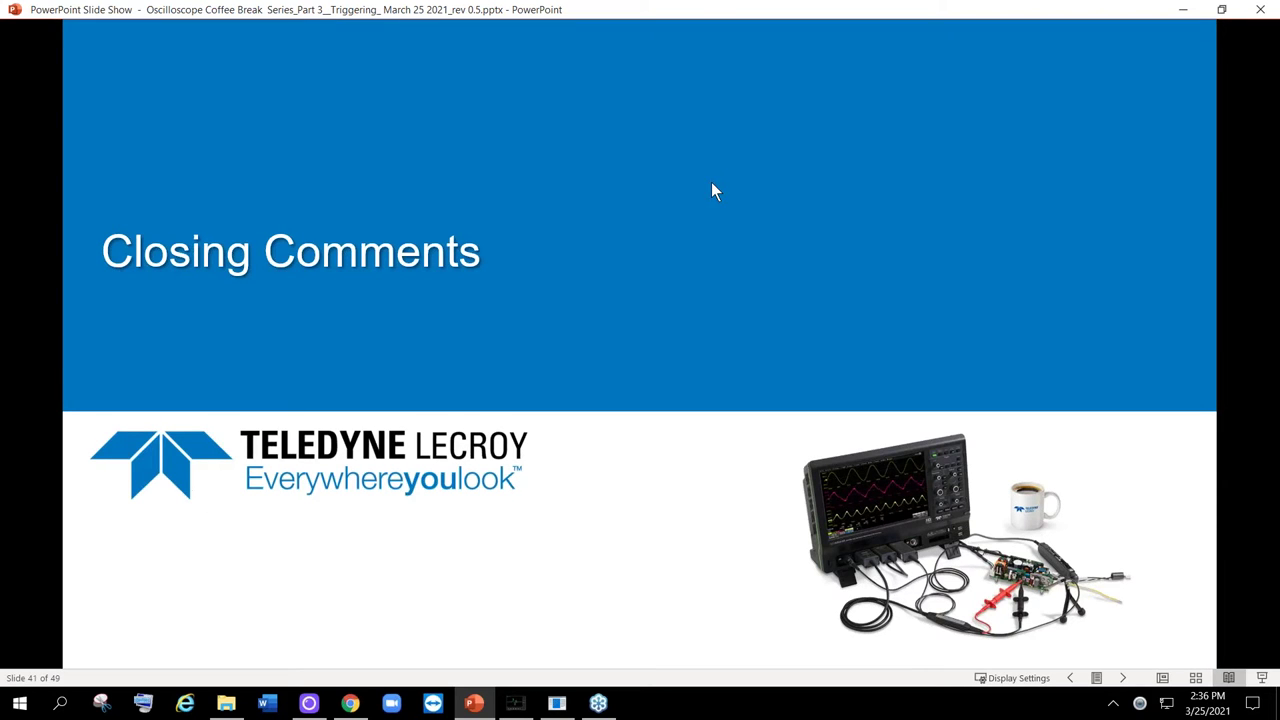
click(596, 558)
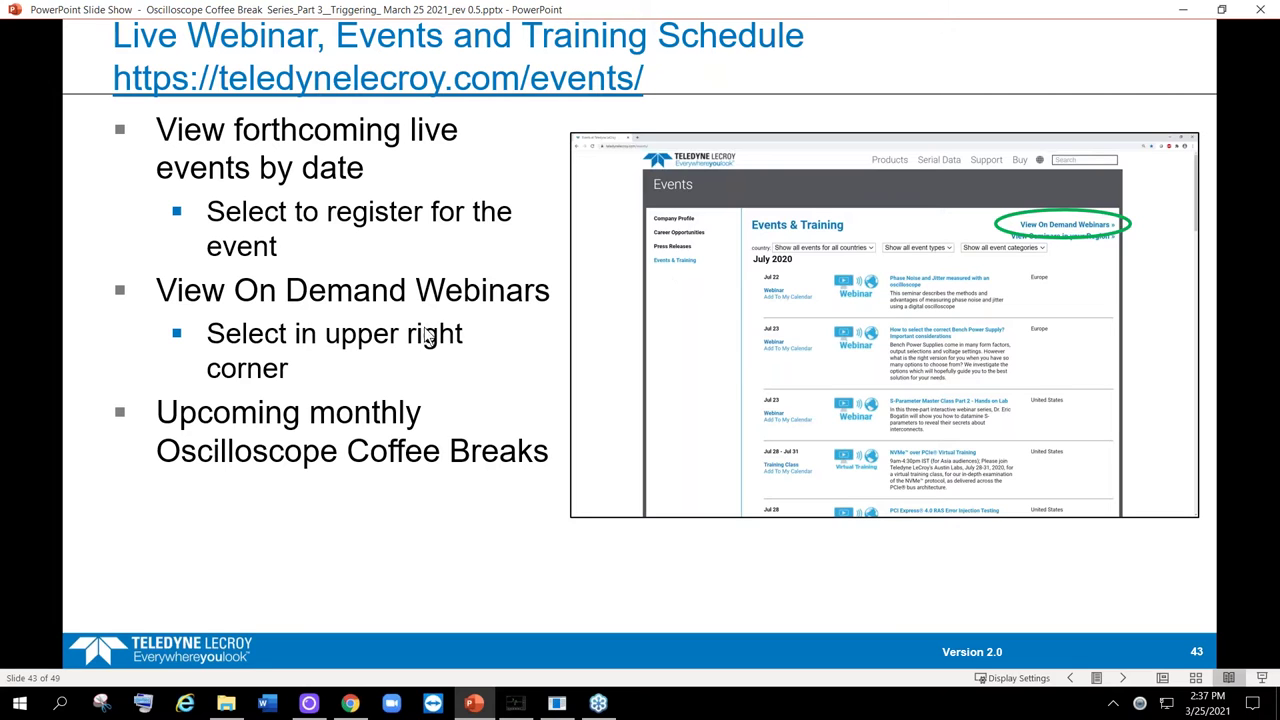
Advance to slide 44, teledynelecroy.com/mauistudio, promoting the free MAUI Studio download
click(472, 372)
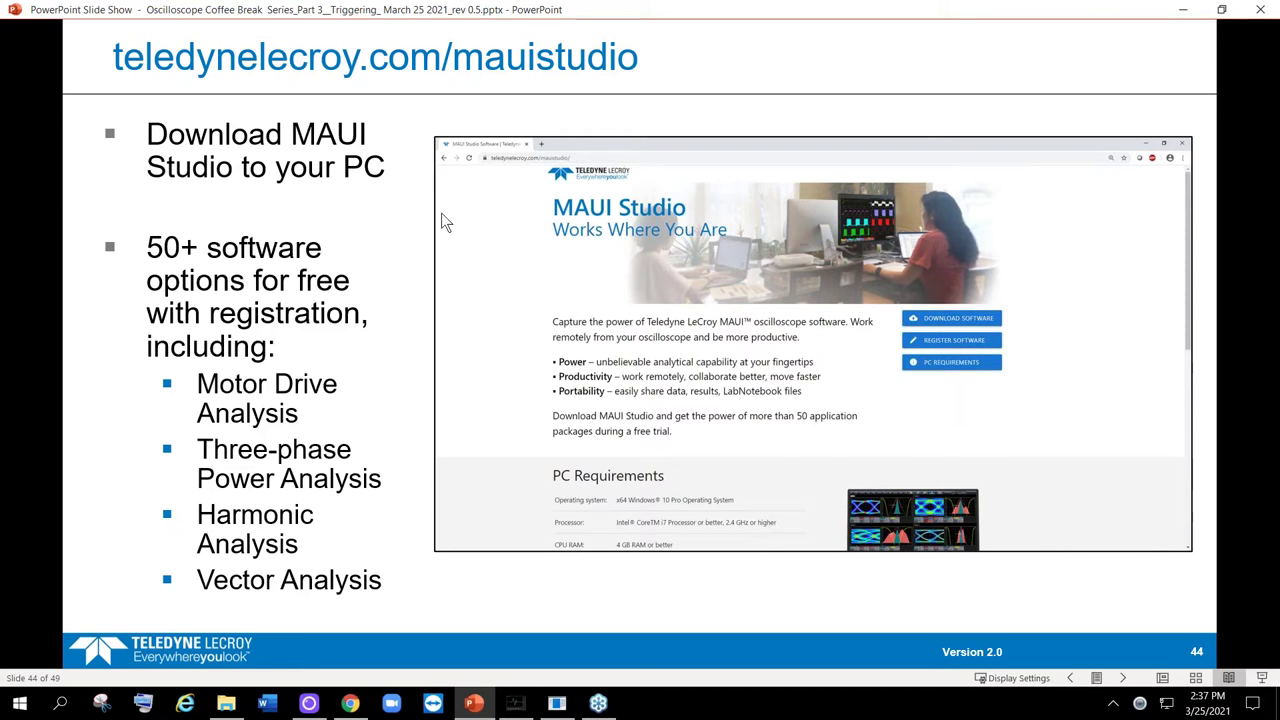
Advance to slide 45, the closing 'Questions?' slide
click(368, 207)
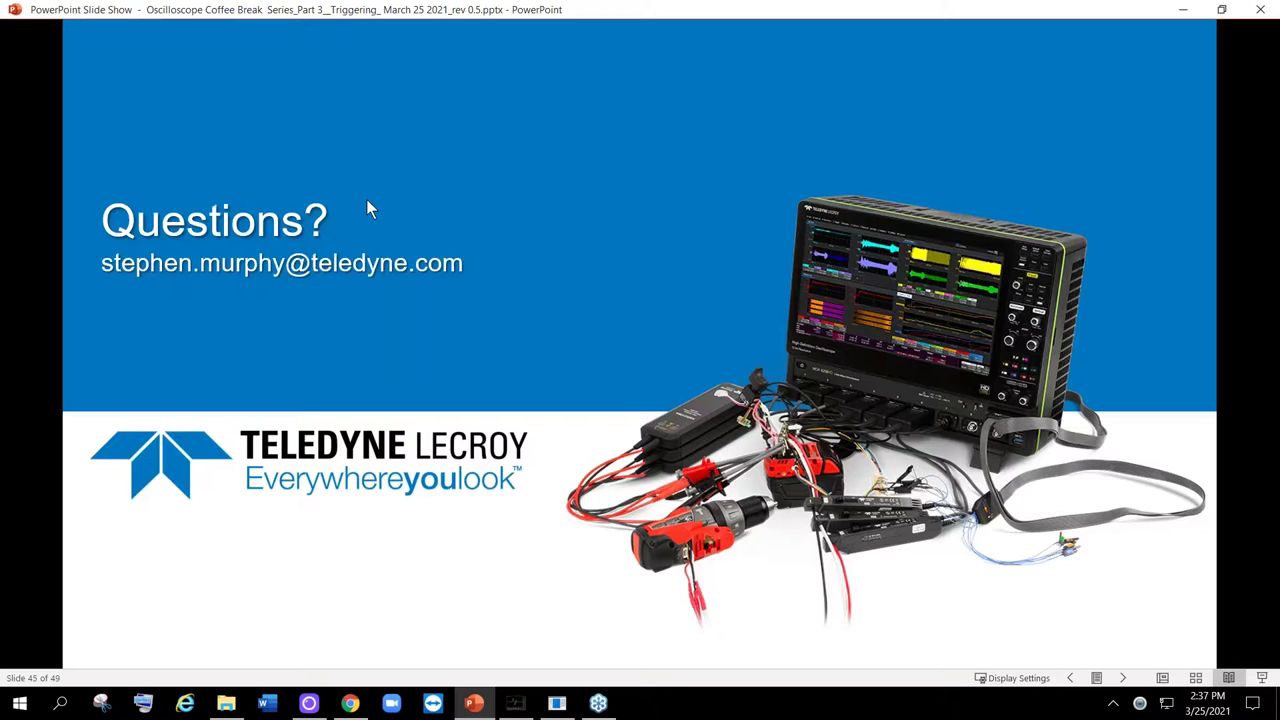